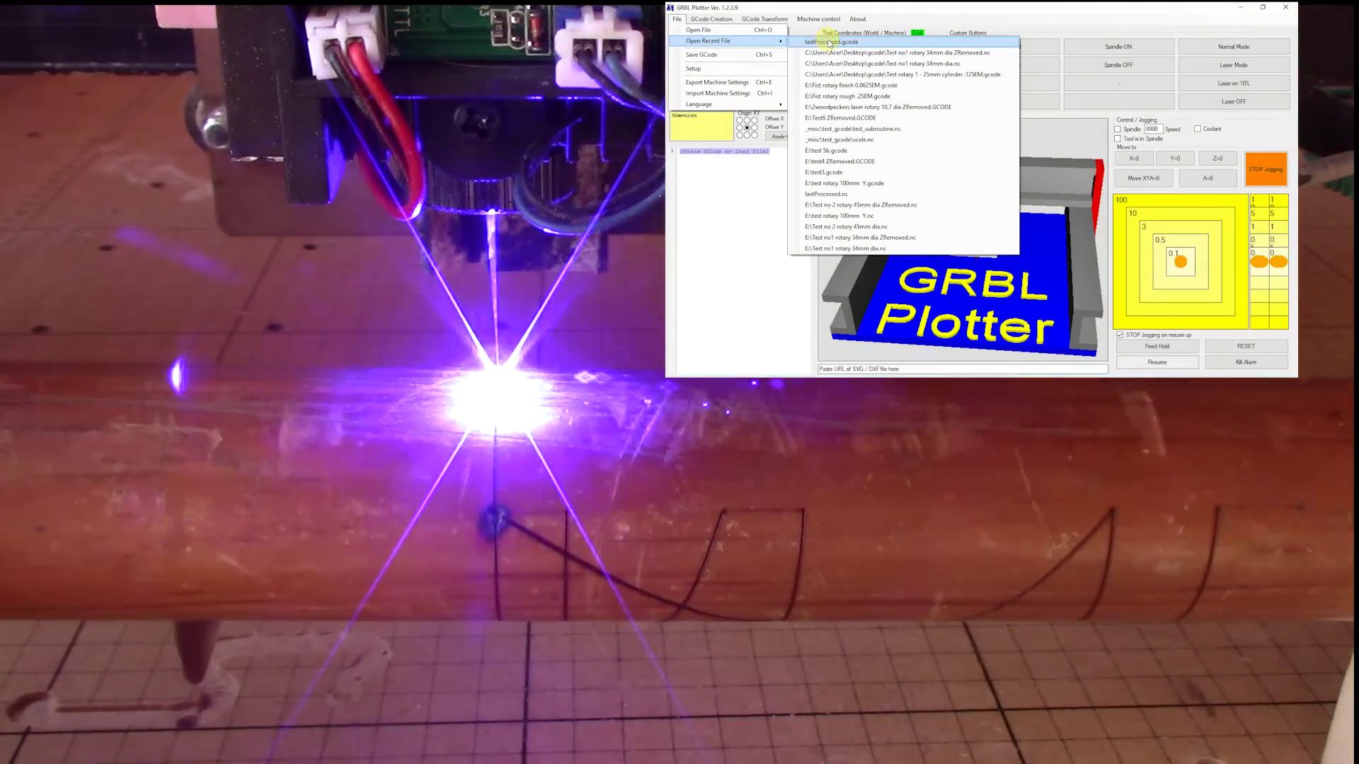
Load the Test no1 rotary 34mm G-code, scale its rotary axis from 44.50 to 314.16, and start sending it
click(858, 52)
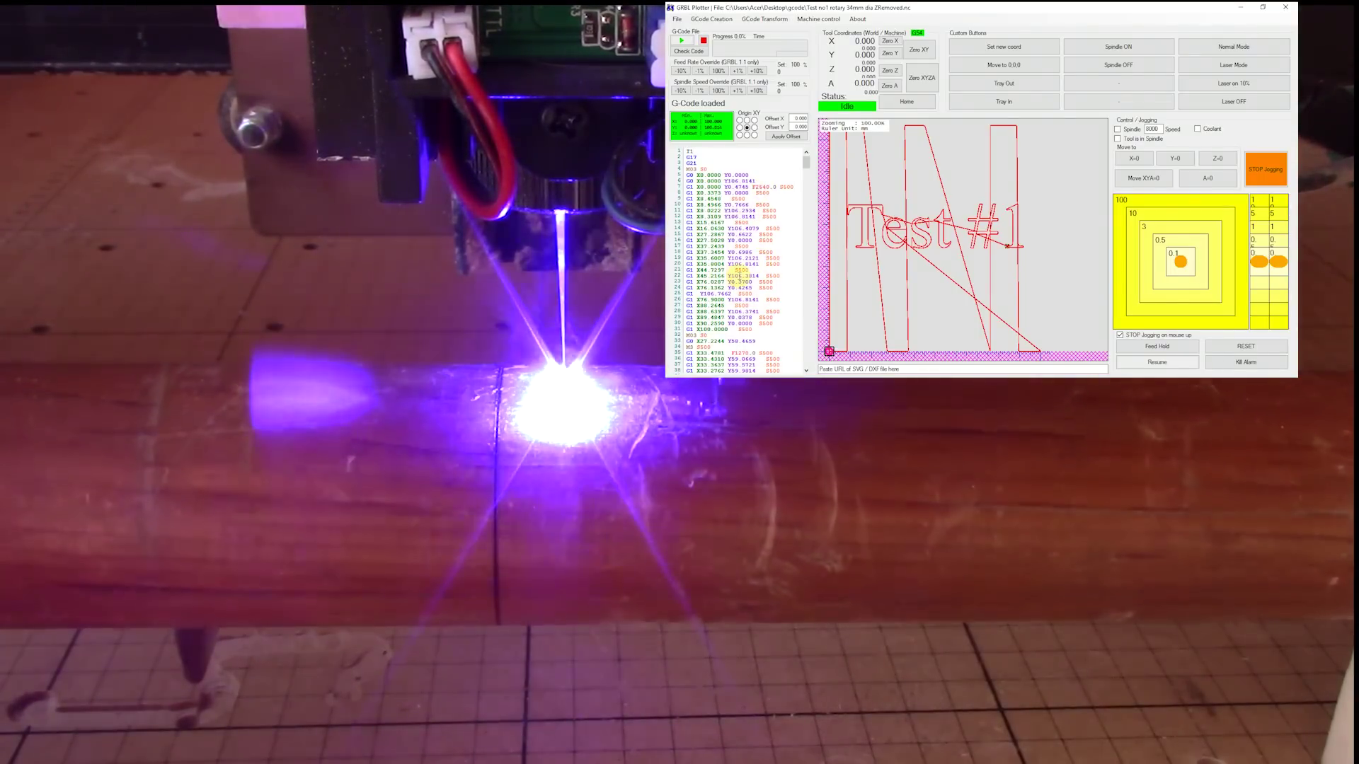
click(756, 24)
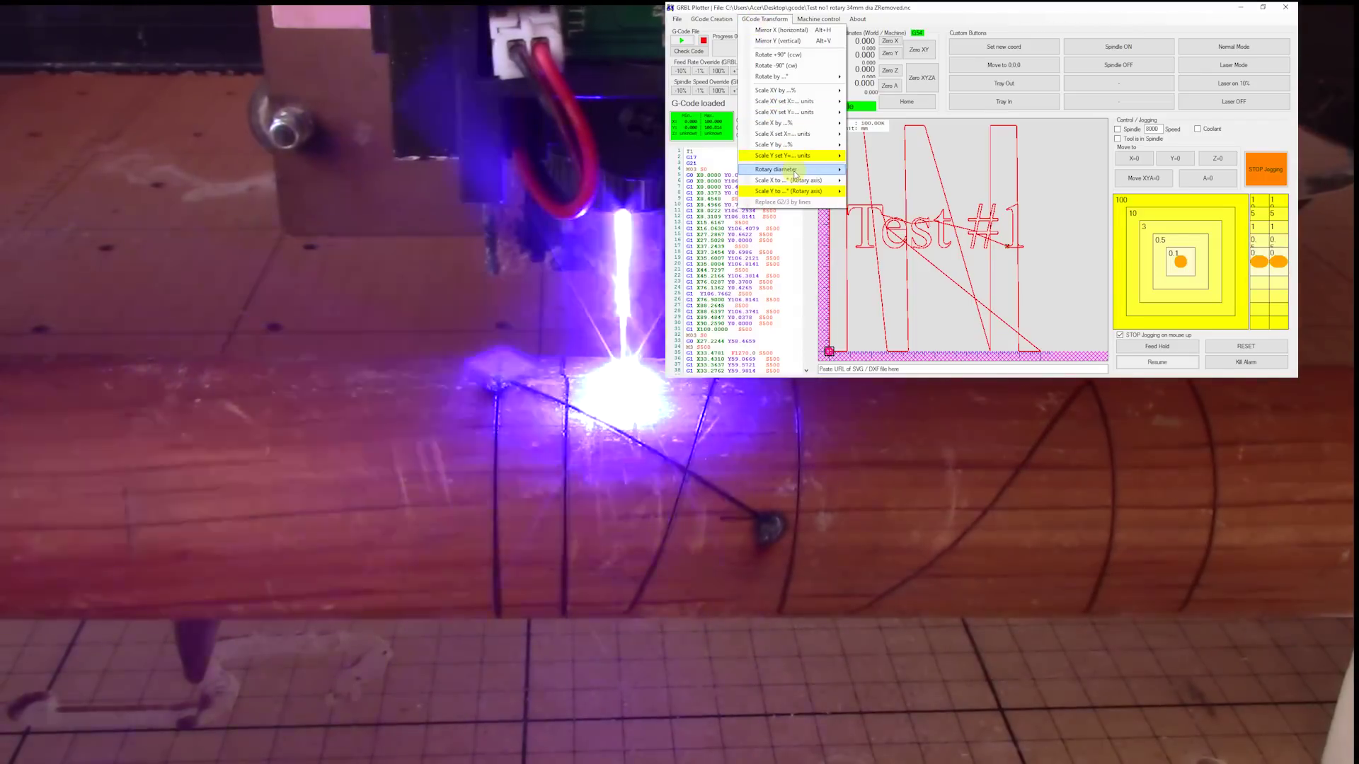
mouse_move(814, 170)
double_click(874, 171)
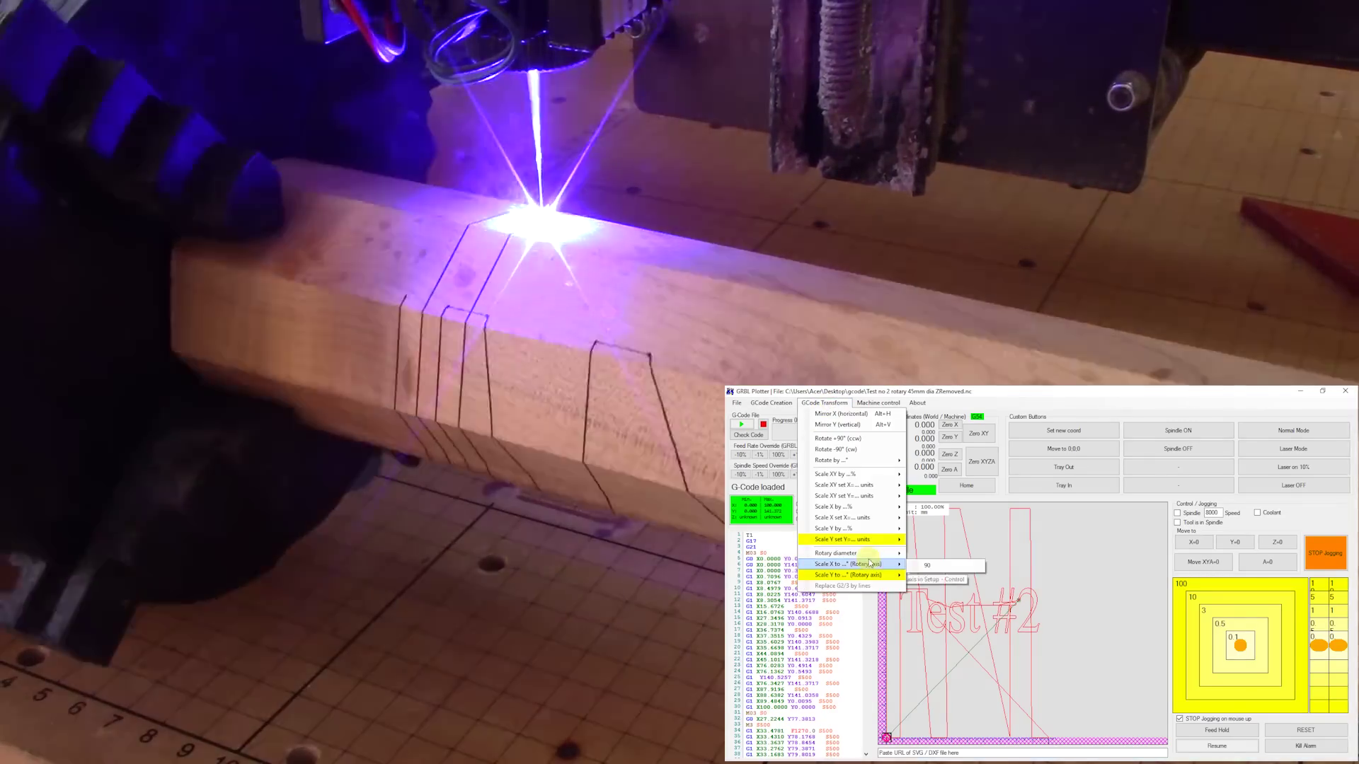
text(314)
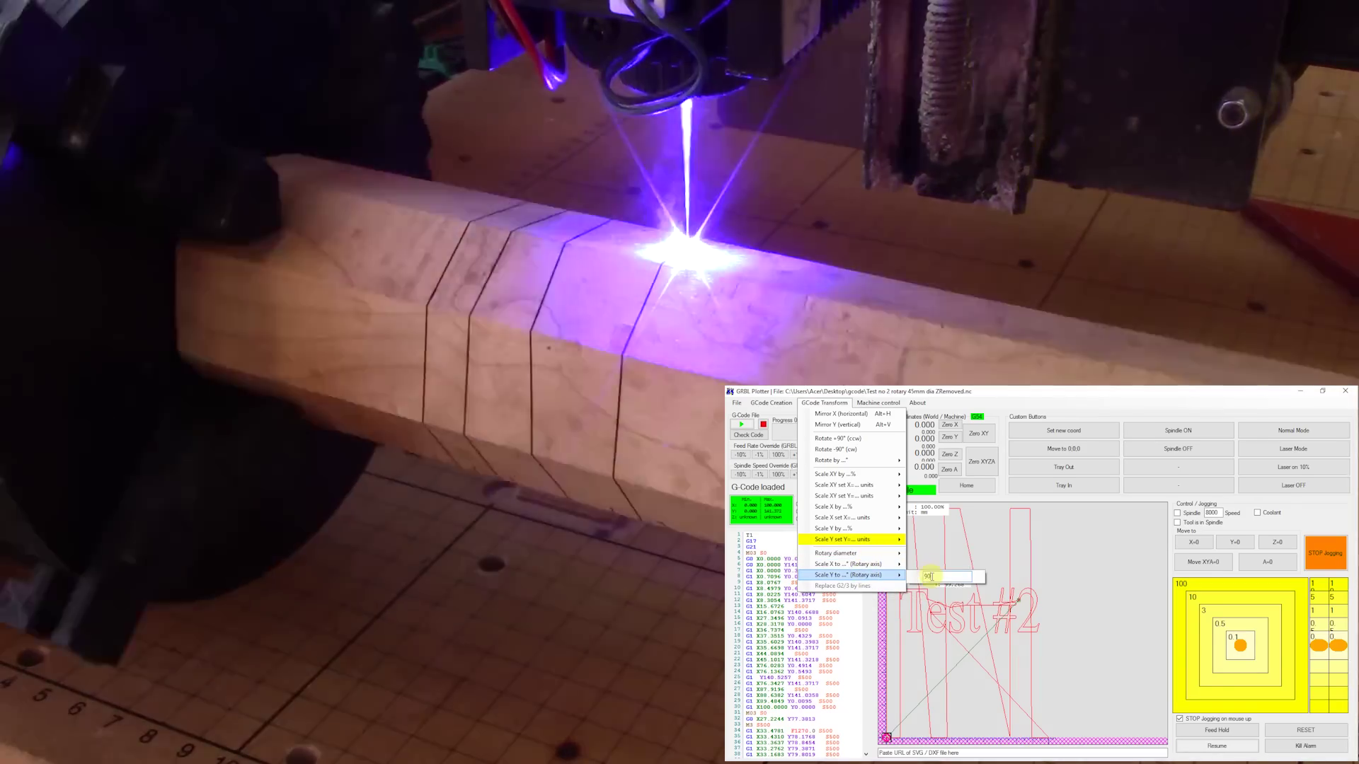
text(.16)
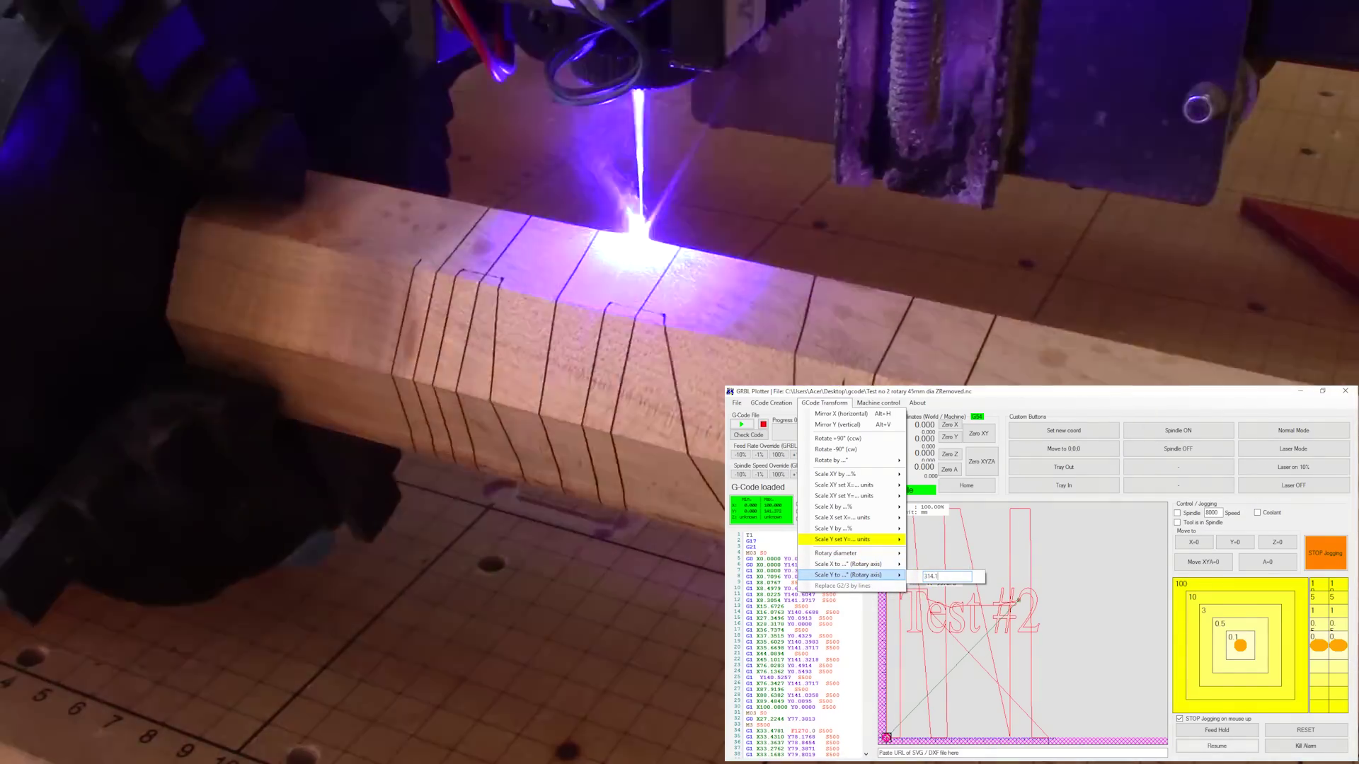
key(Return)
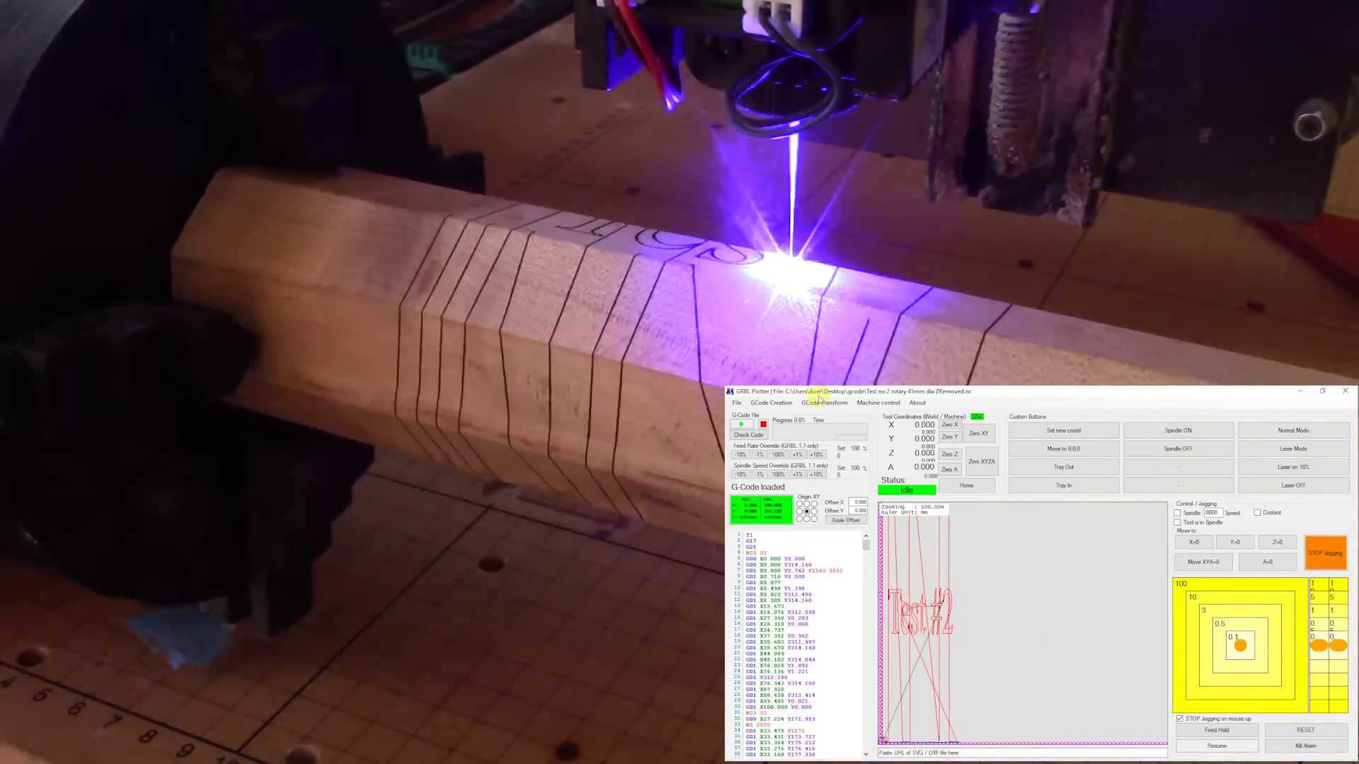
click(819, 401)
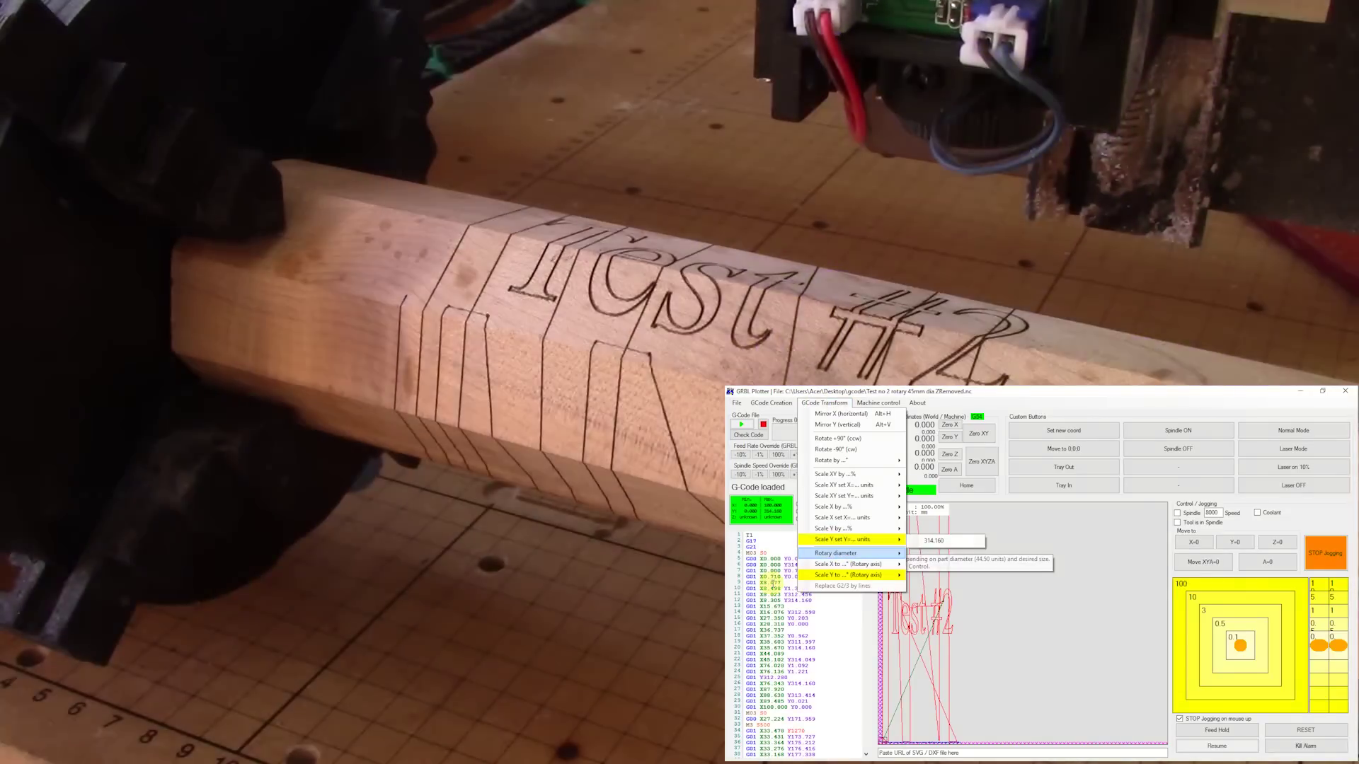
click(739, 425)
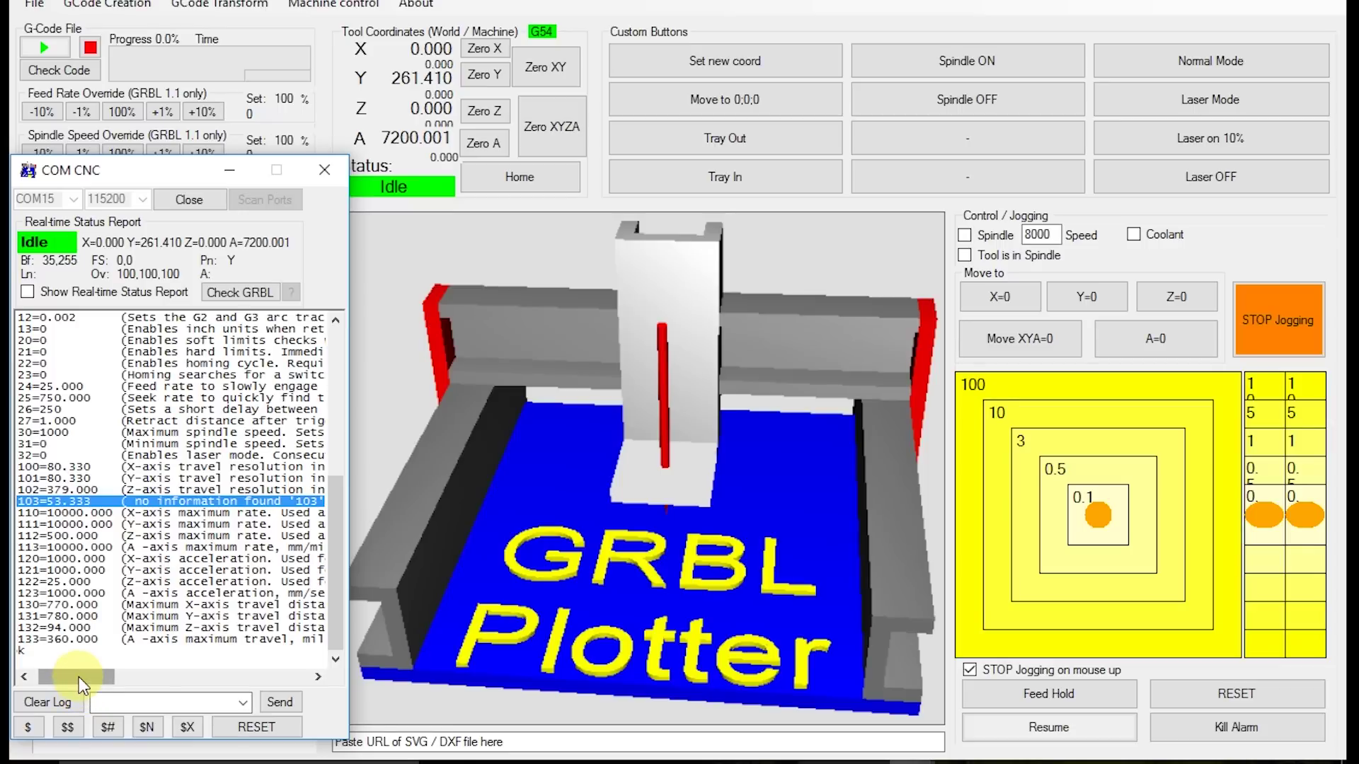
drag(79, 676, 60, 671)
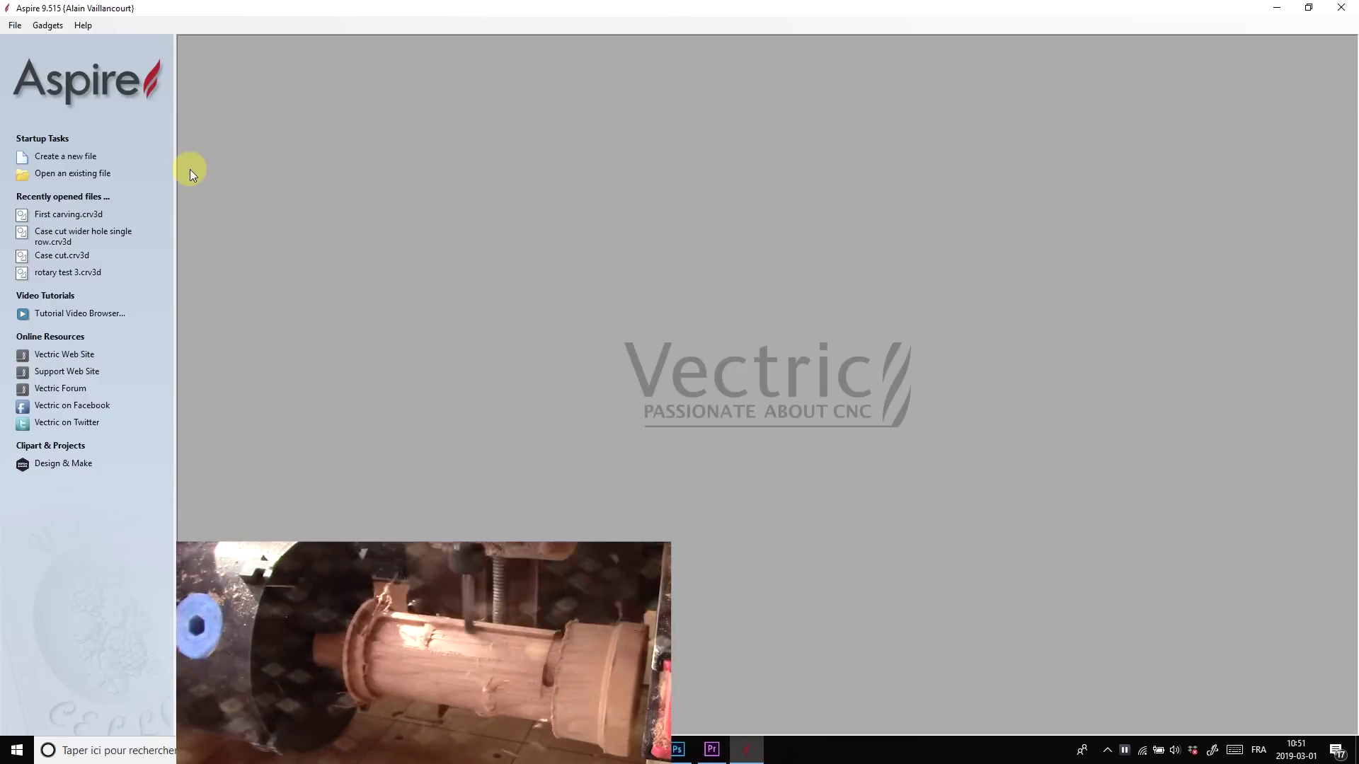
Start a blank Rotary job, length 100 mm, diameter 60 mm, zeroed on the cylinder surface
click(77, 156)
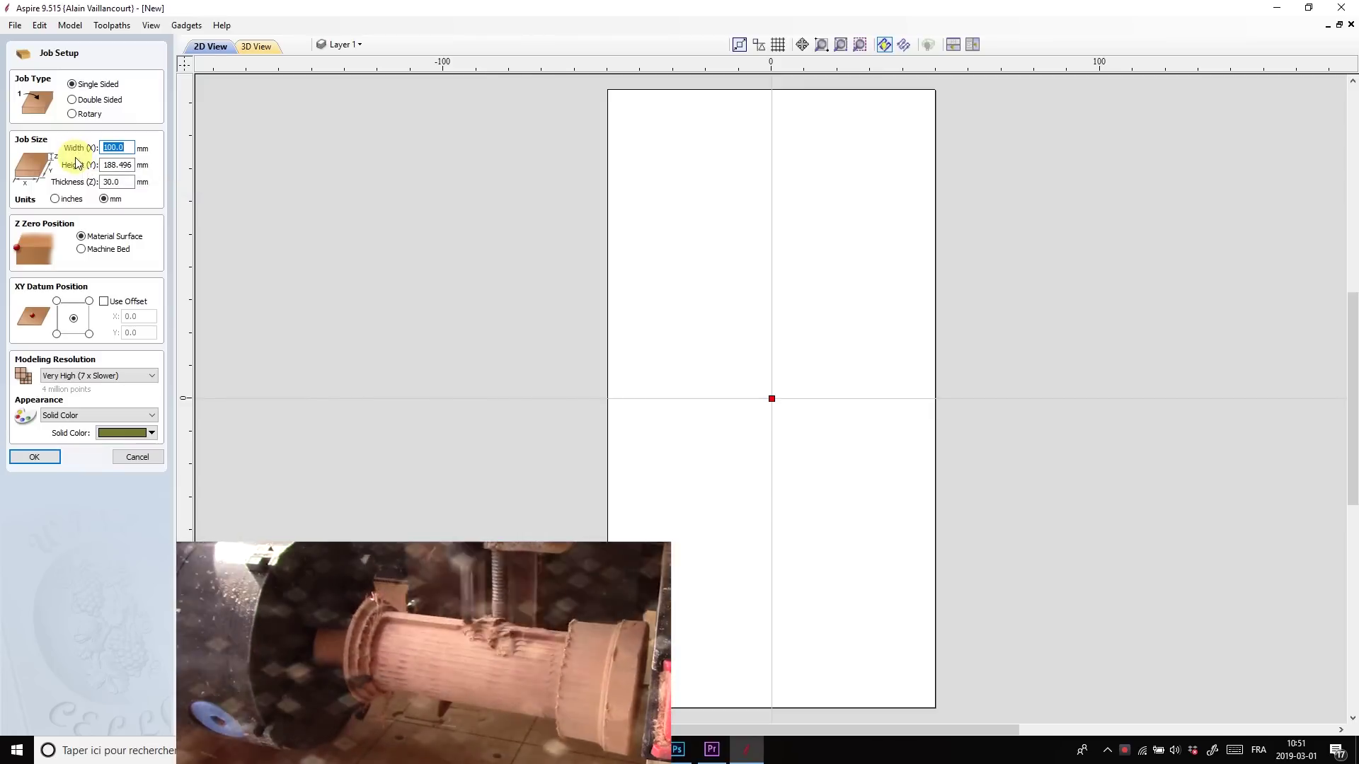
click(86, 114)
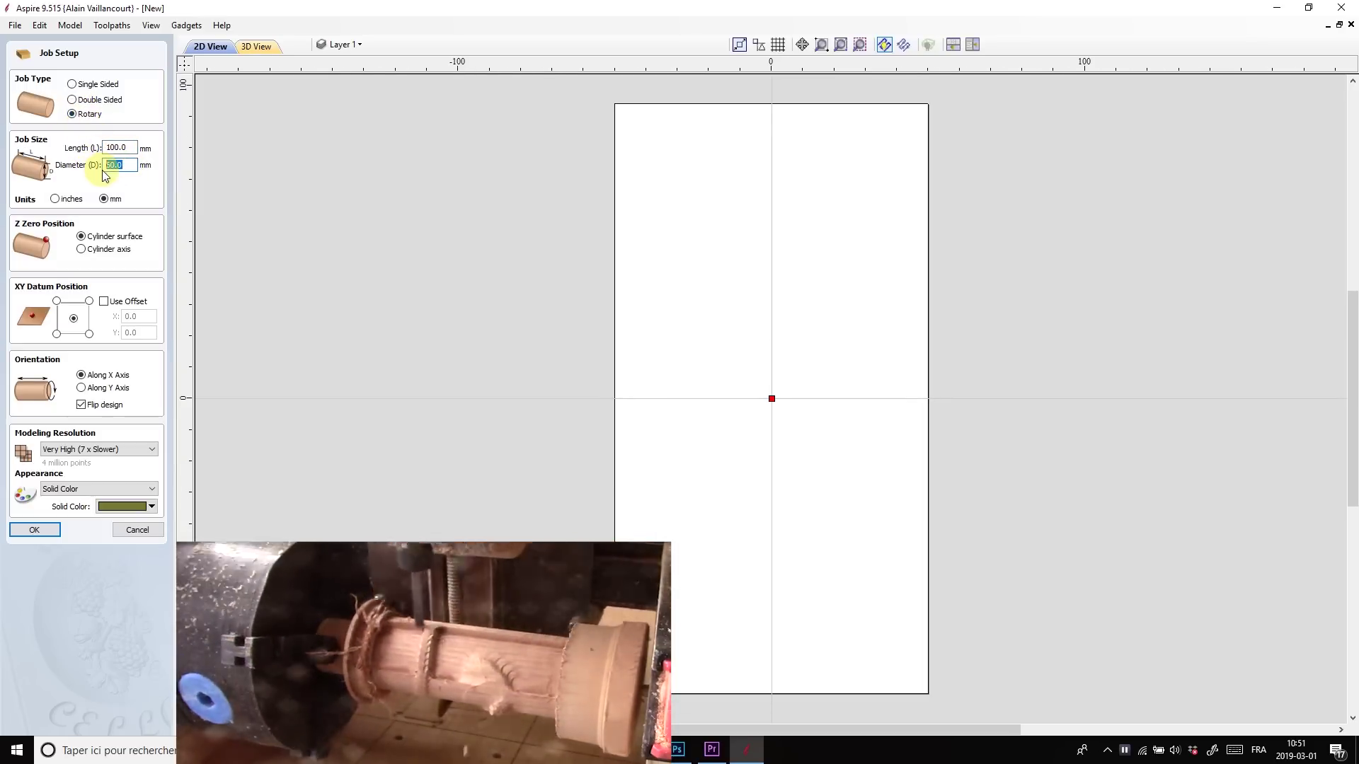
click(82, 240)
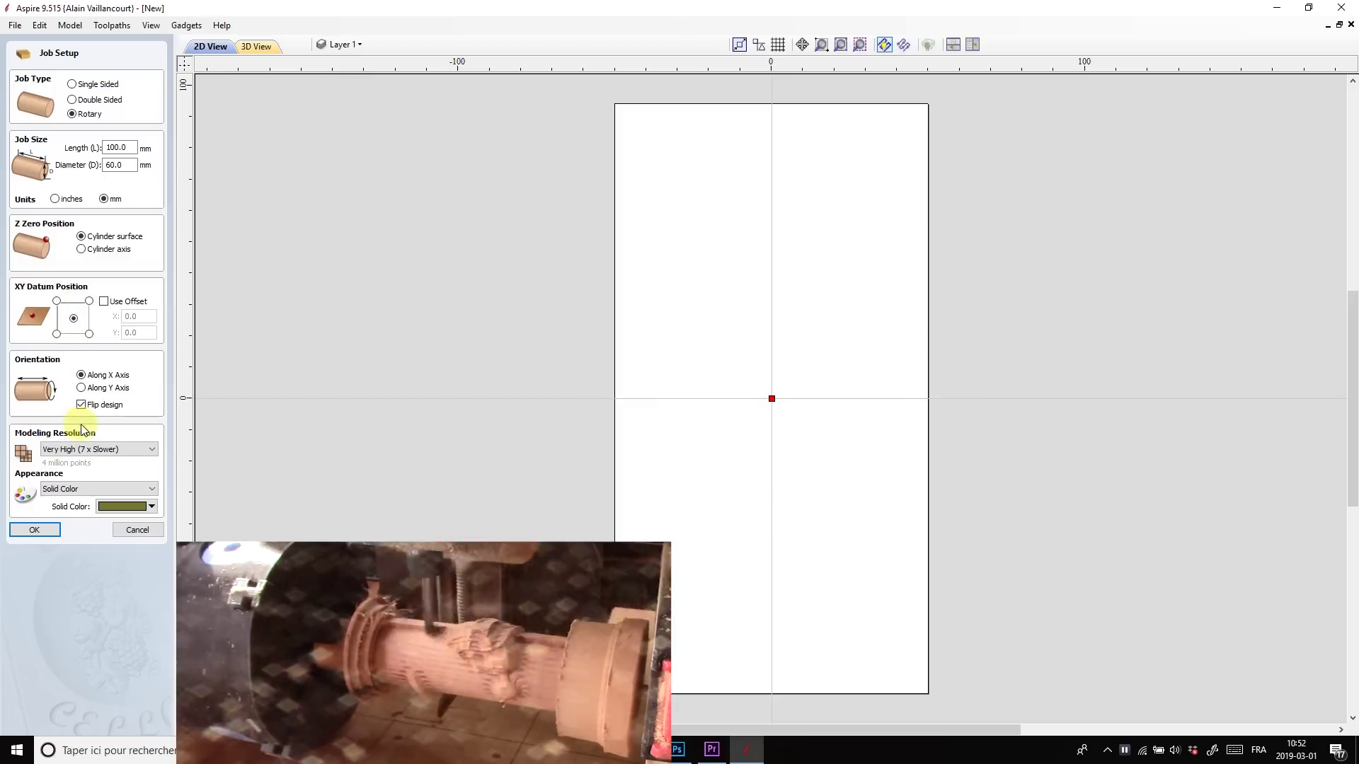
click(48, 530)
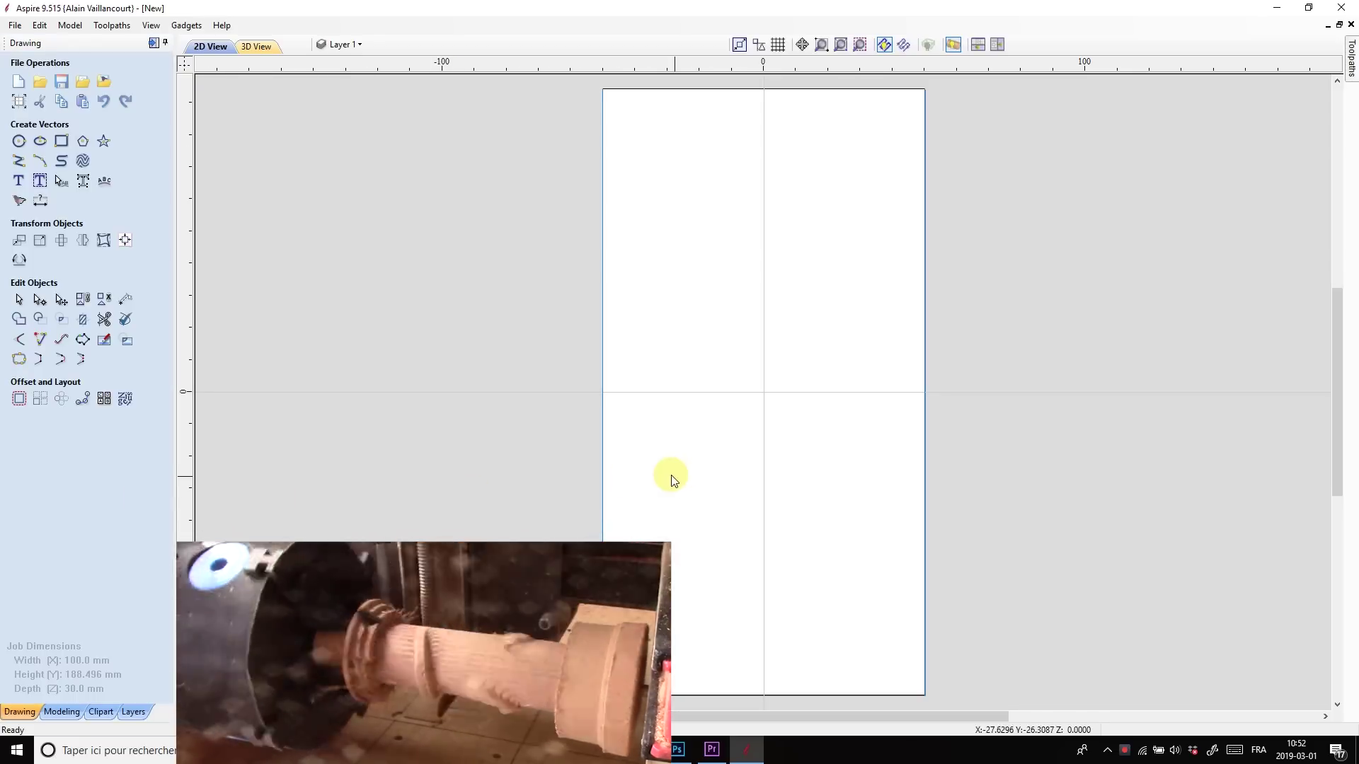
click(15, 25)
Import the fist 3D model component and scale it to fit the 60 mm material
mouse_move(70, 187)
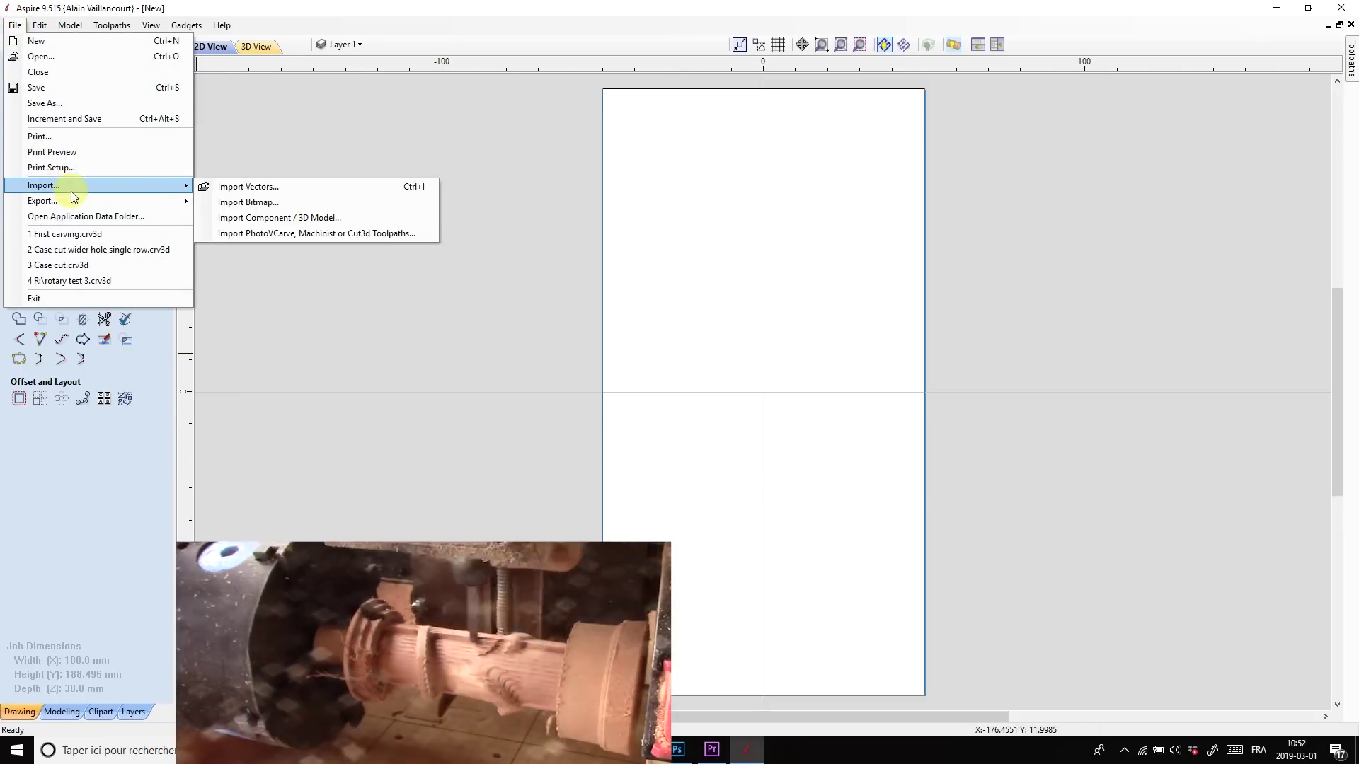
click(377, 218)
click(564, 378)
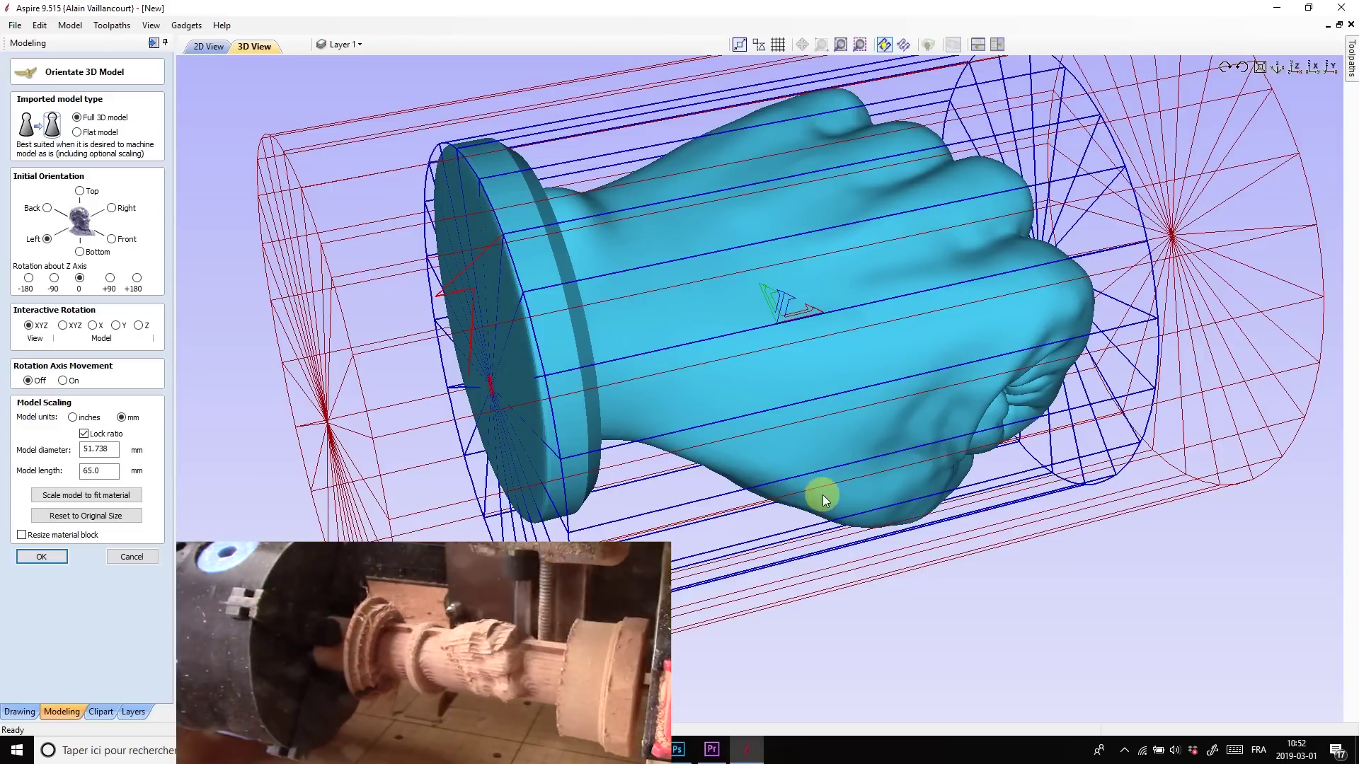
drag(822, 494, 707, 370)
click(103, 499)
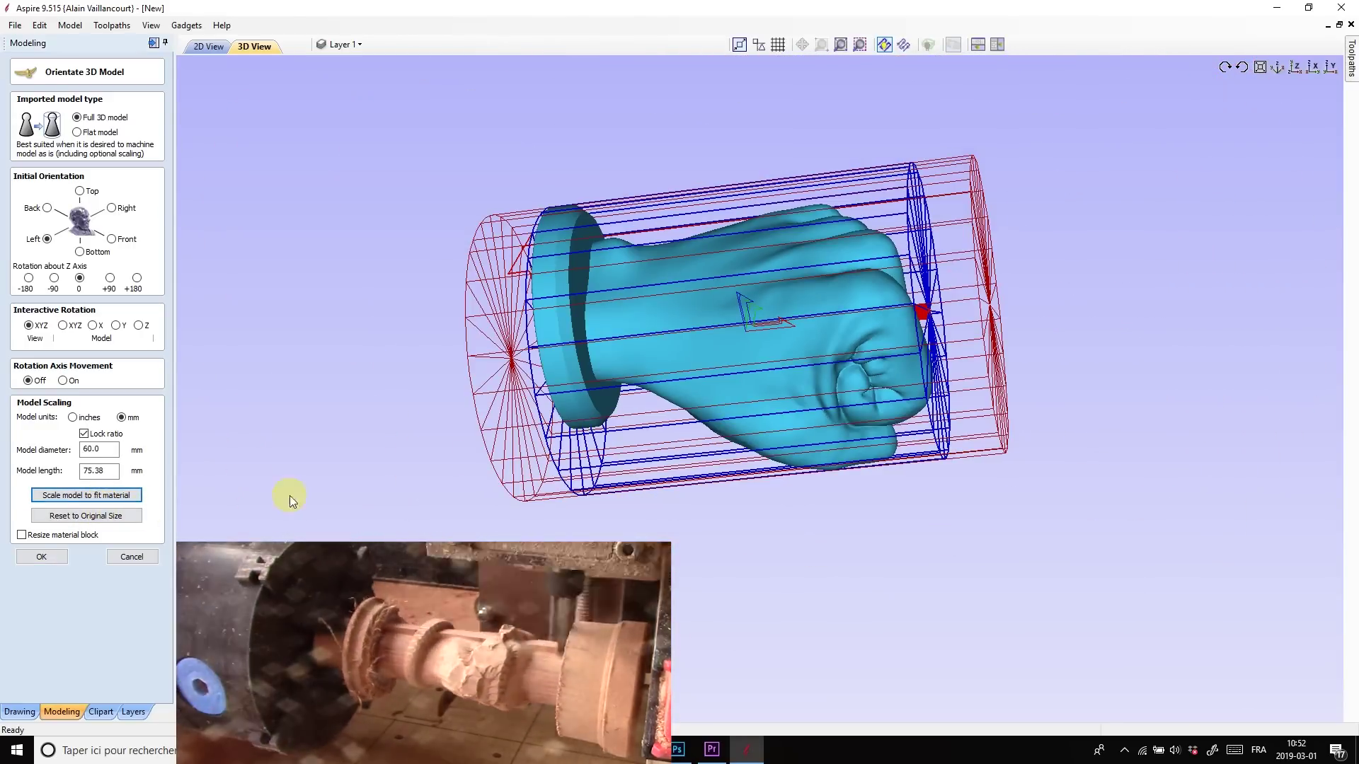
Tilt the fist about the Z axis, rescale it to fit the material, and accept it
drag(868, 420, 783, 409)
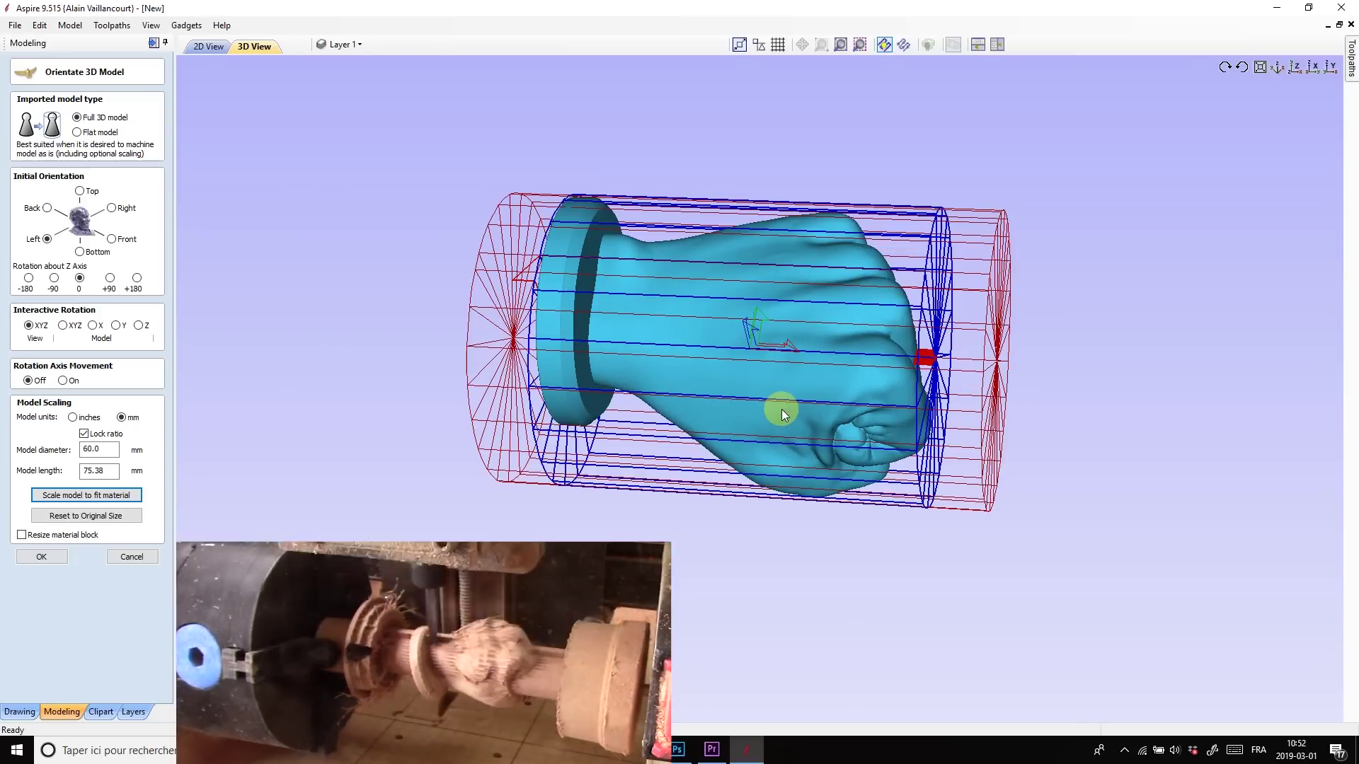
click(139, 326)
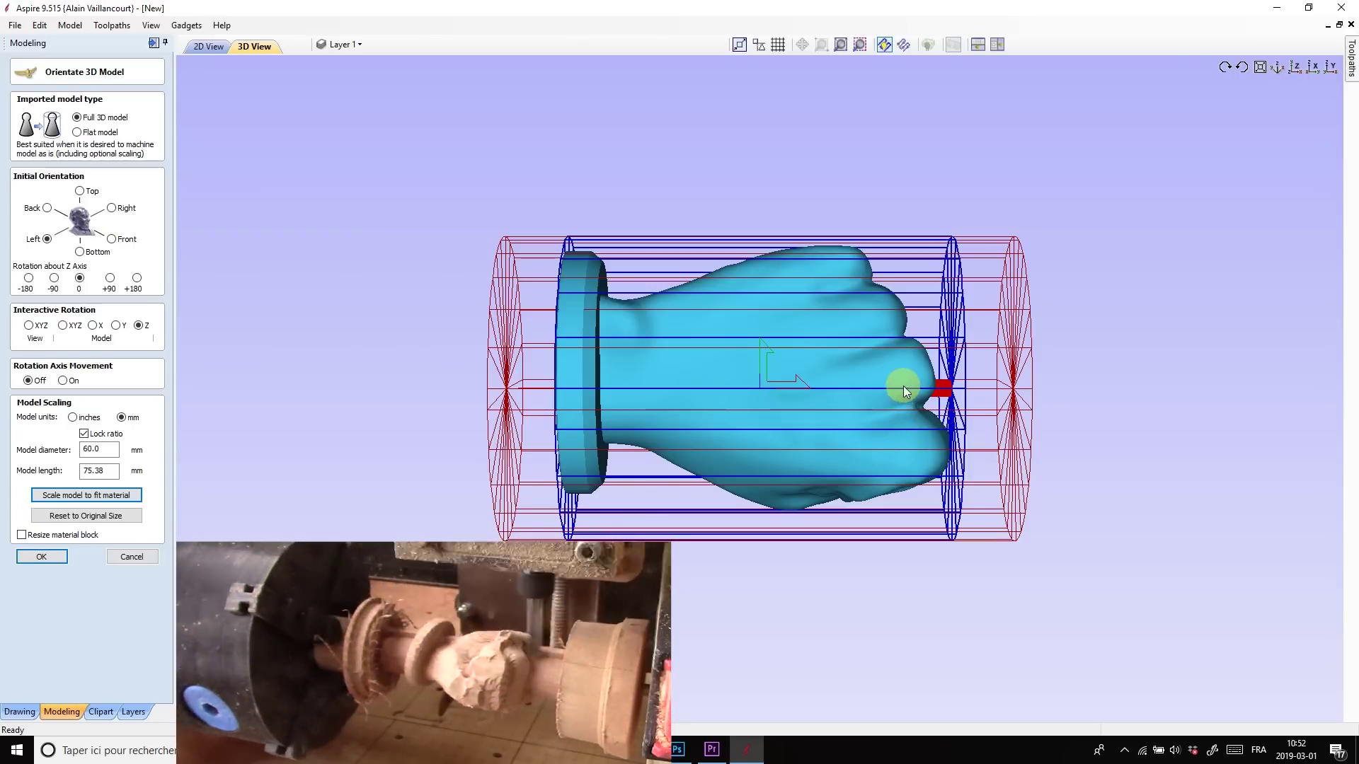
drag(906, 391, 1006, 431)
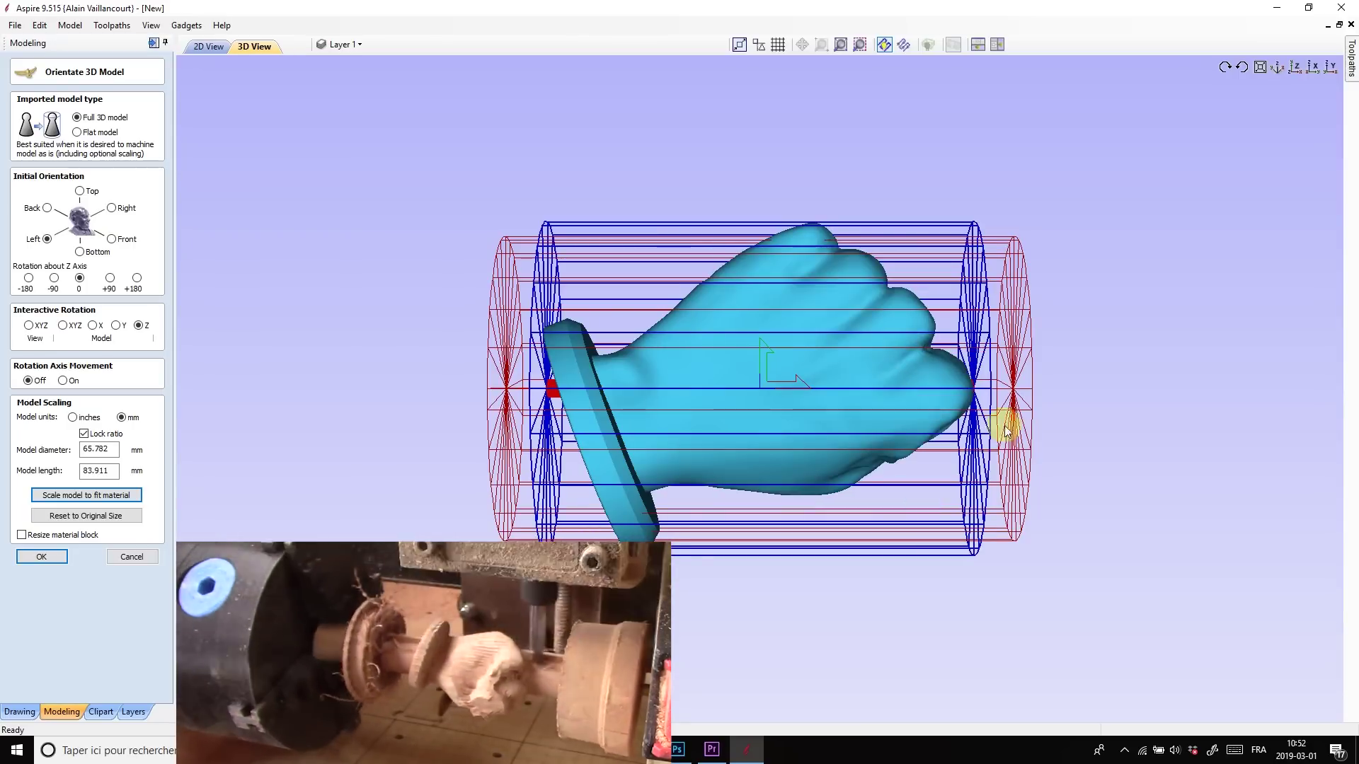
click(33, 336)
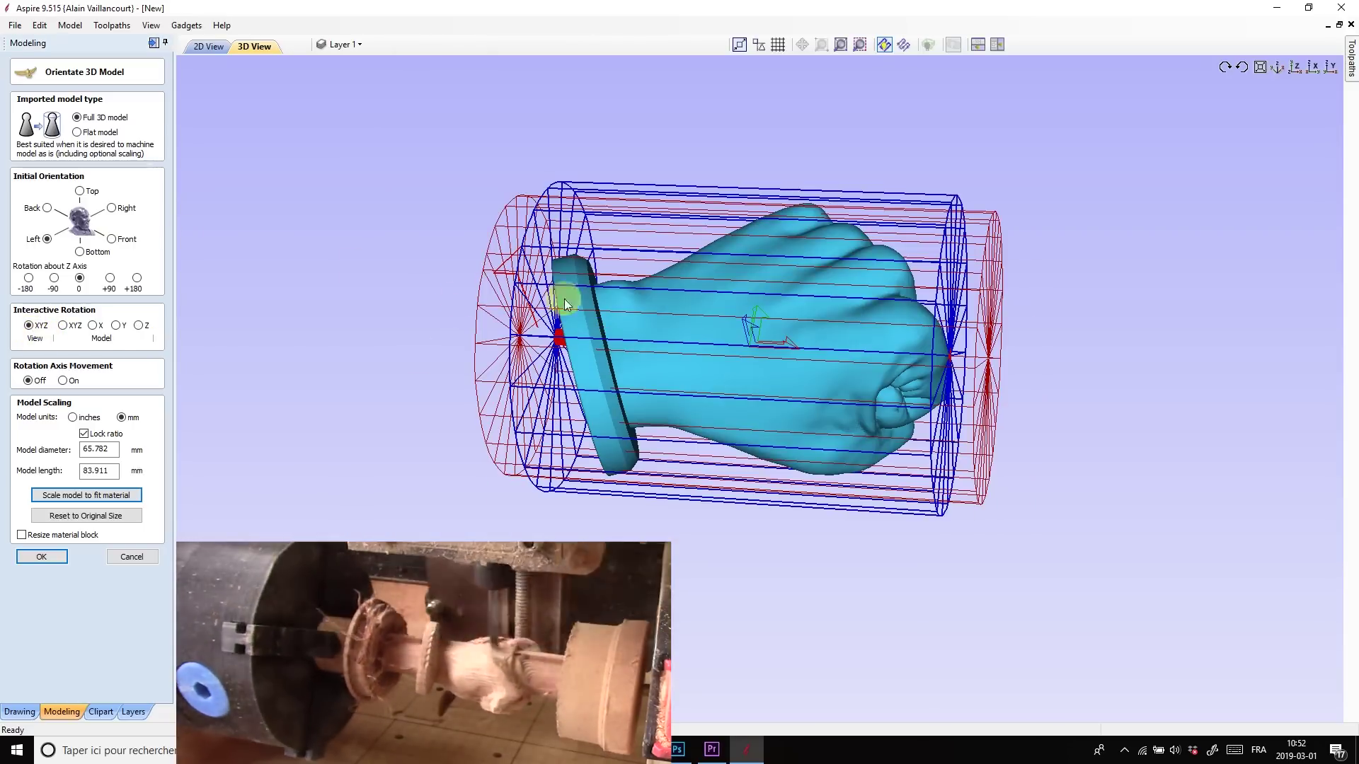
drag(563, 298, 871, 288)
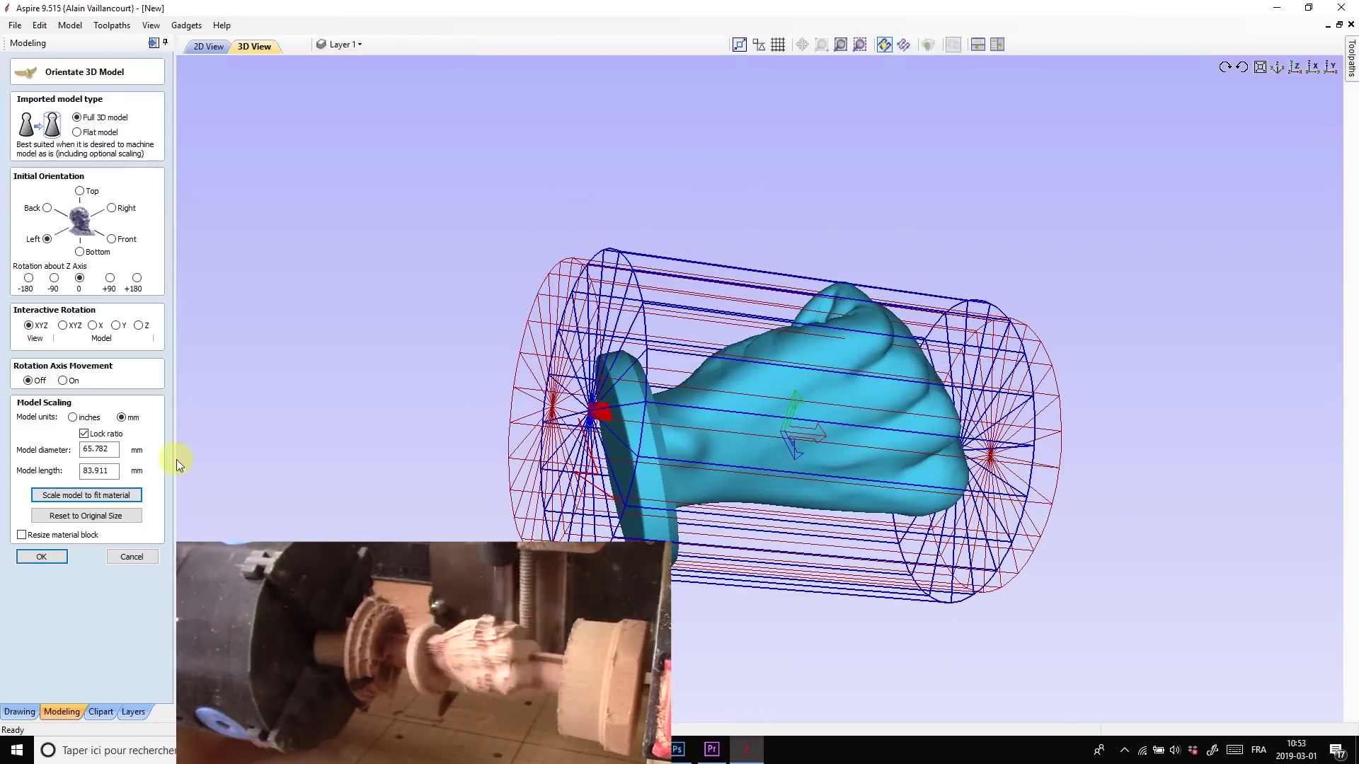
click(111, 495)
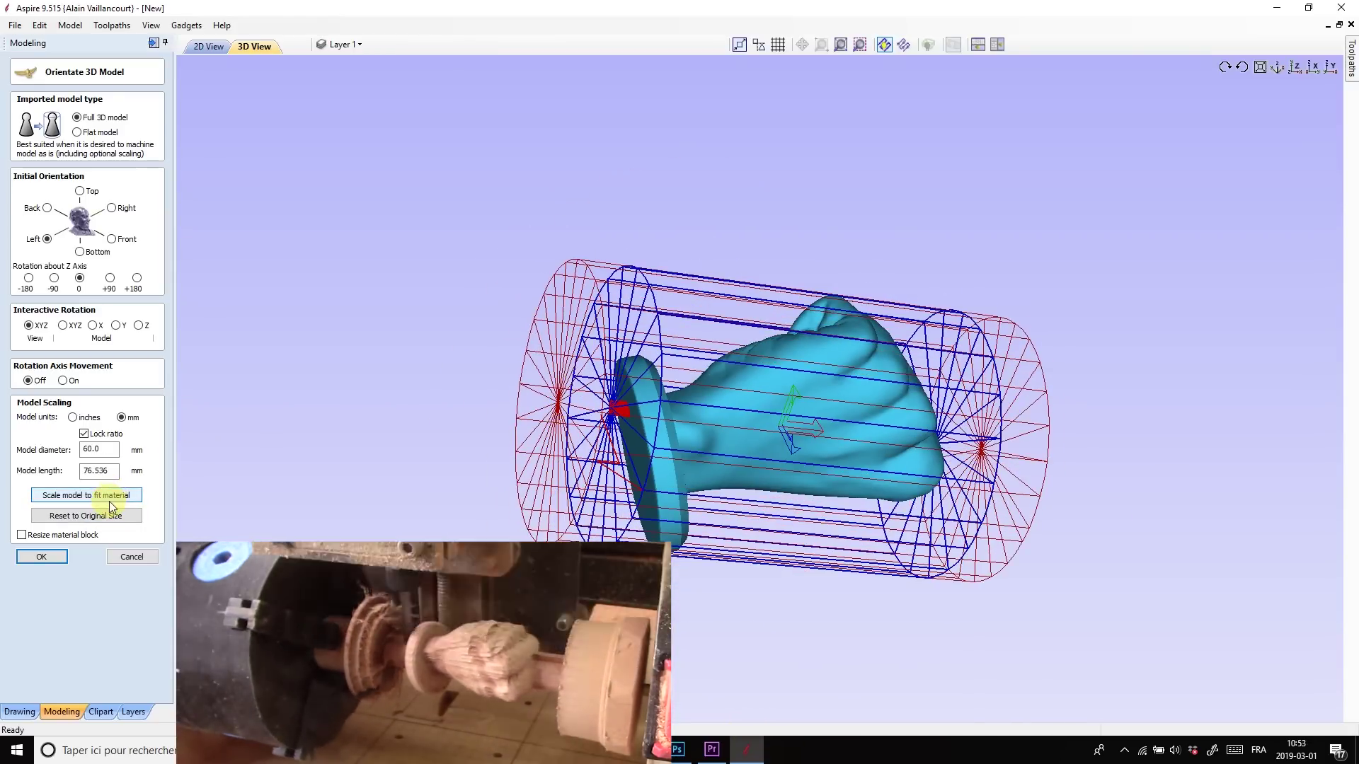
click(41, 557)
drag(749, 571, 147, 368)
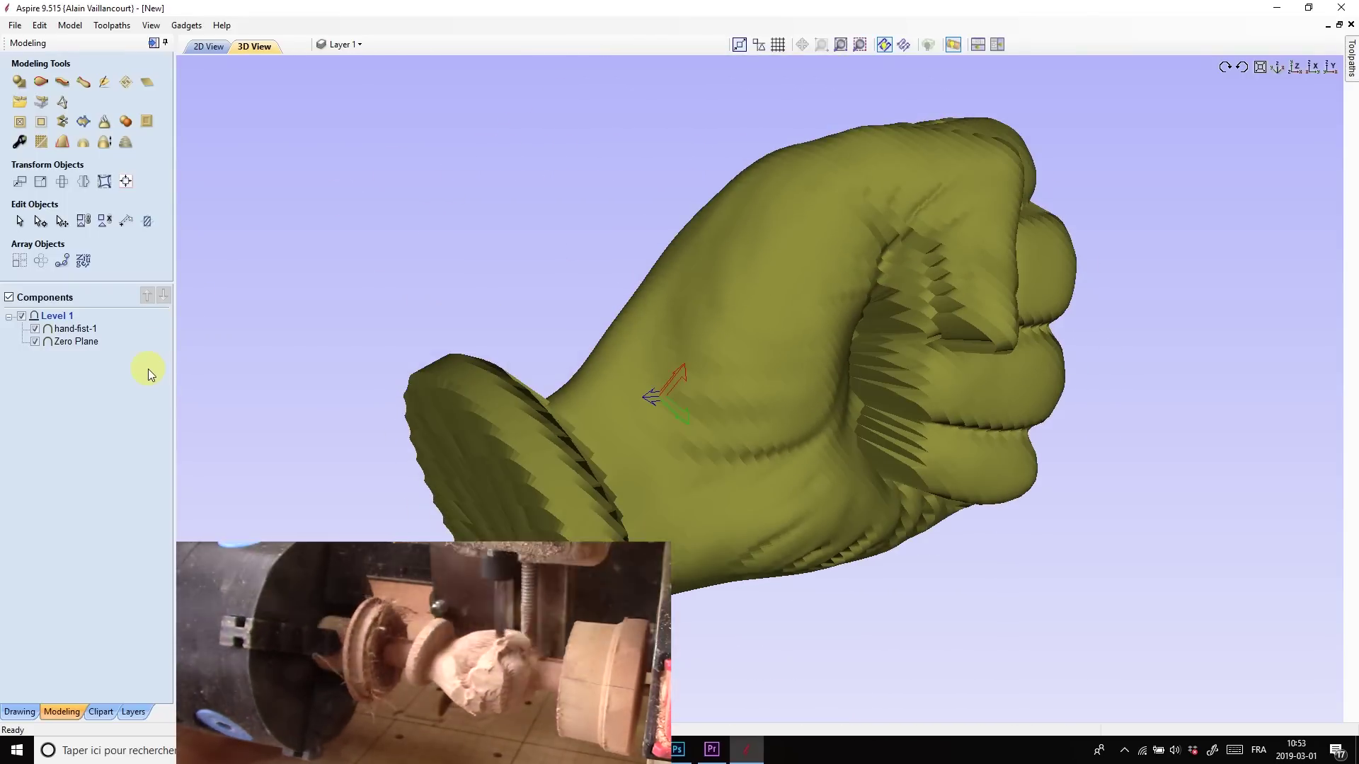
Give the Zero Plane a 4.8 mm base height, then select it together with hand-fist-1
click(72, 330)
double_click(47, 331)
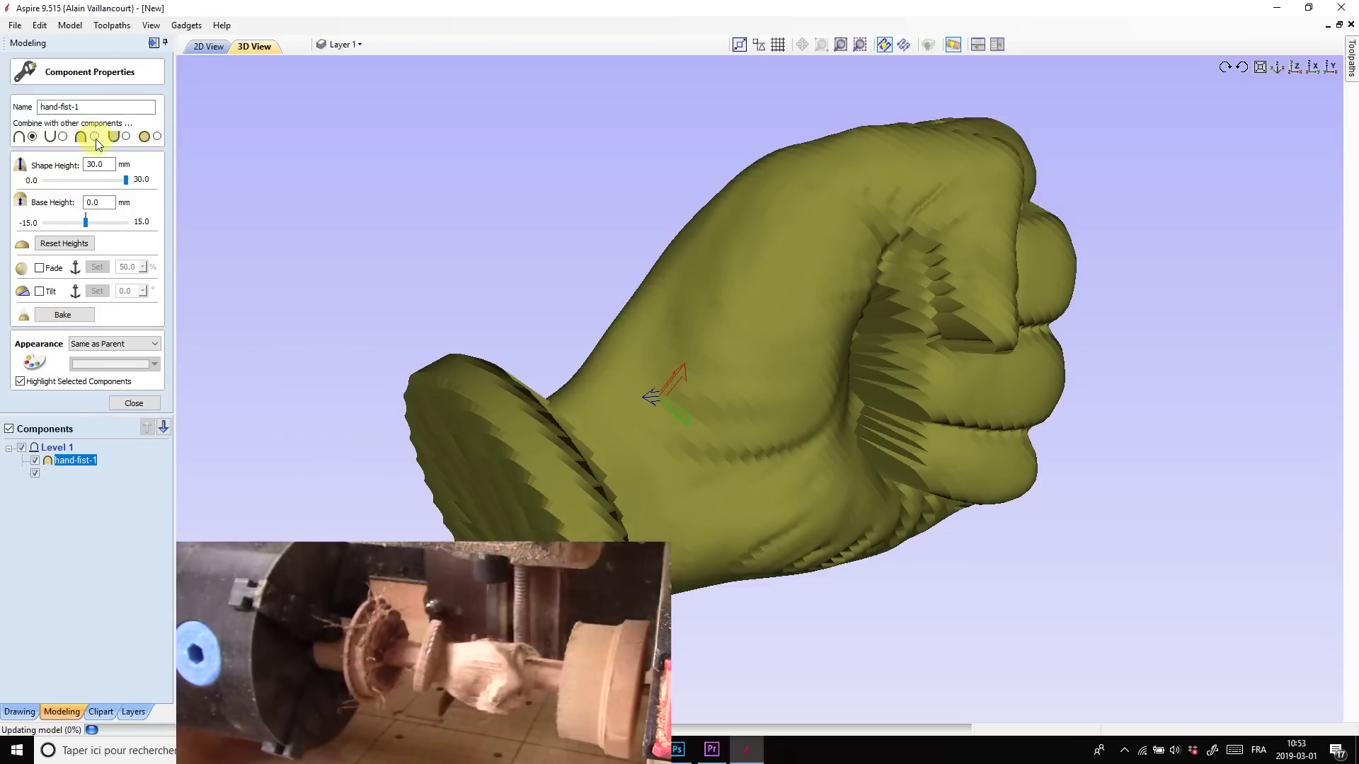
click(82, 473)
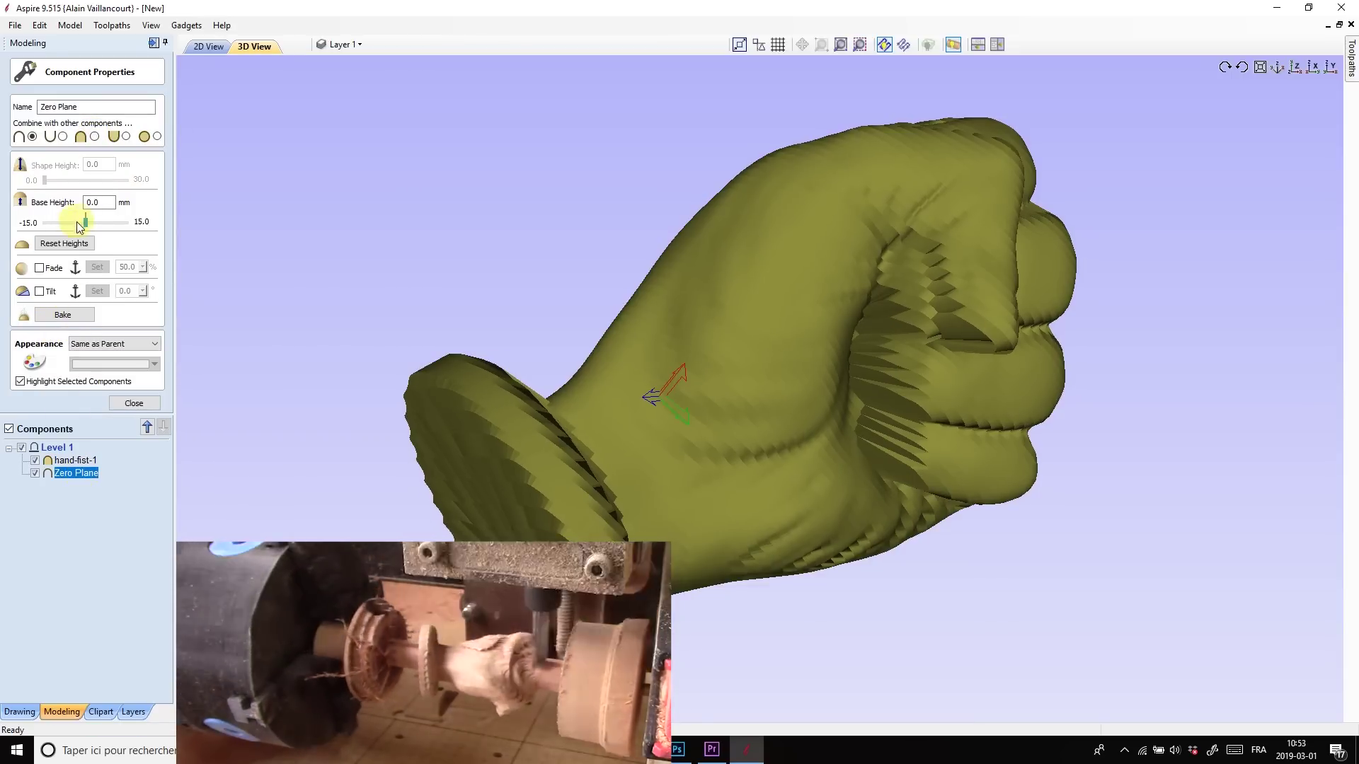
drag(85, 223, 100, 227)
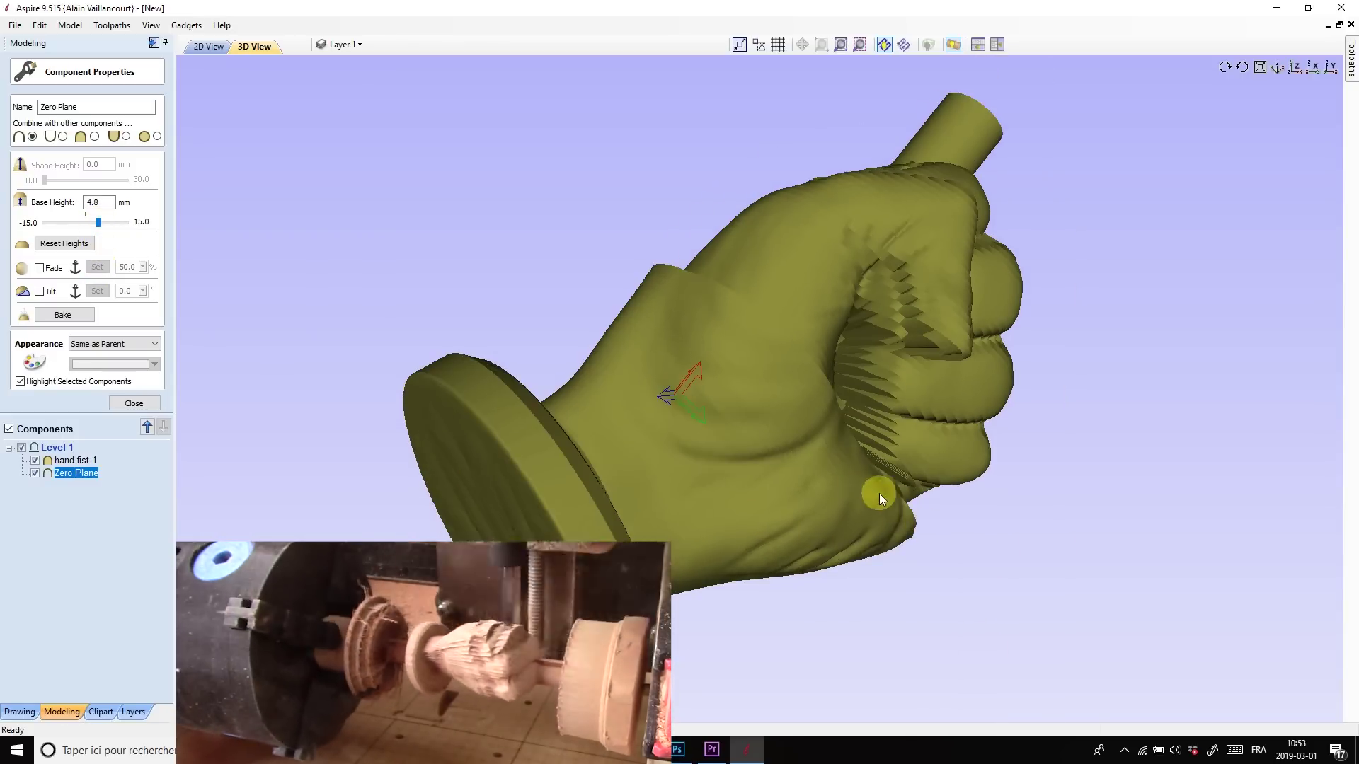
drag(869, 478, 709, 639)
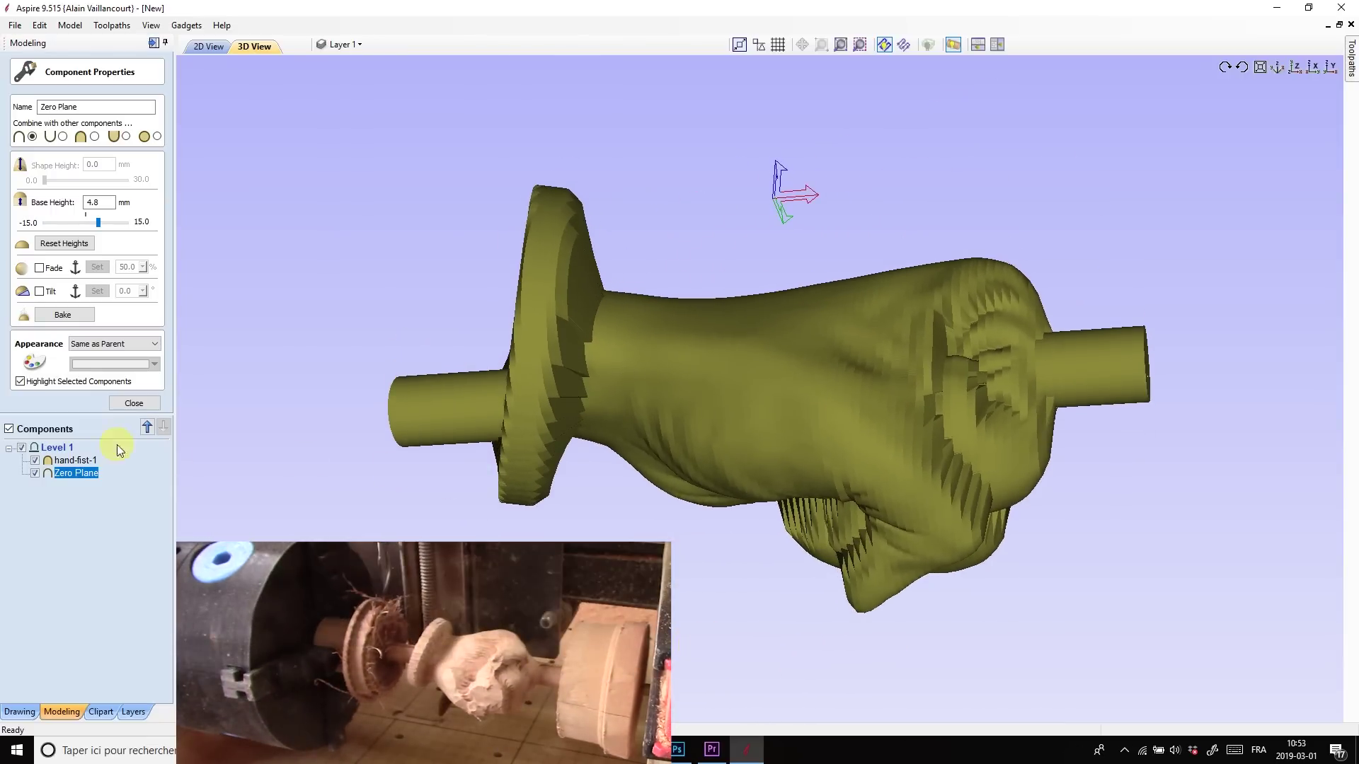
ctrl+click(73, 461)
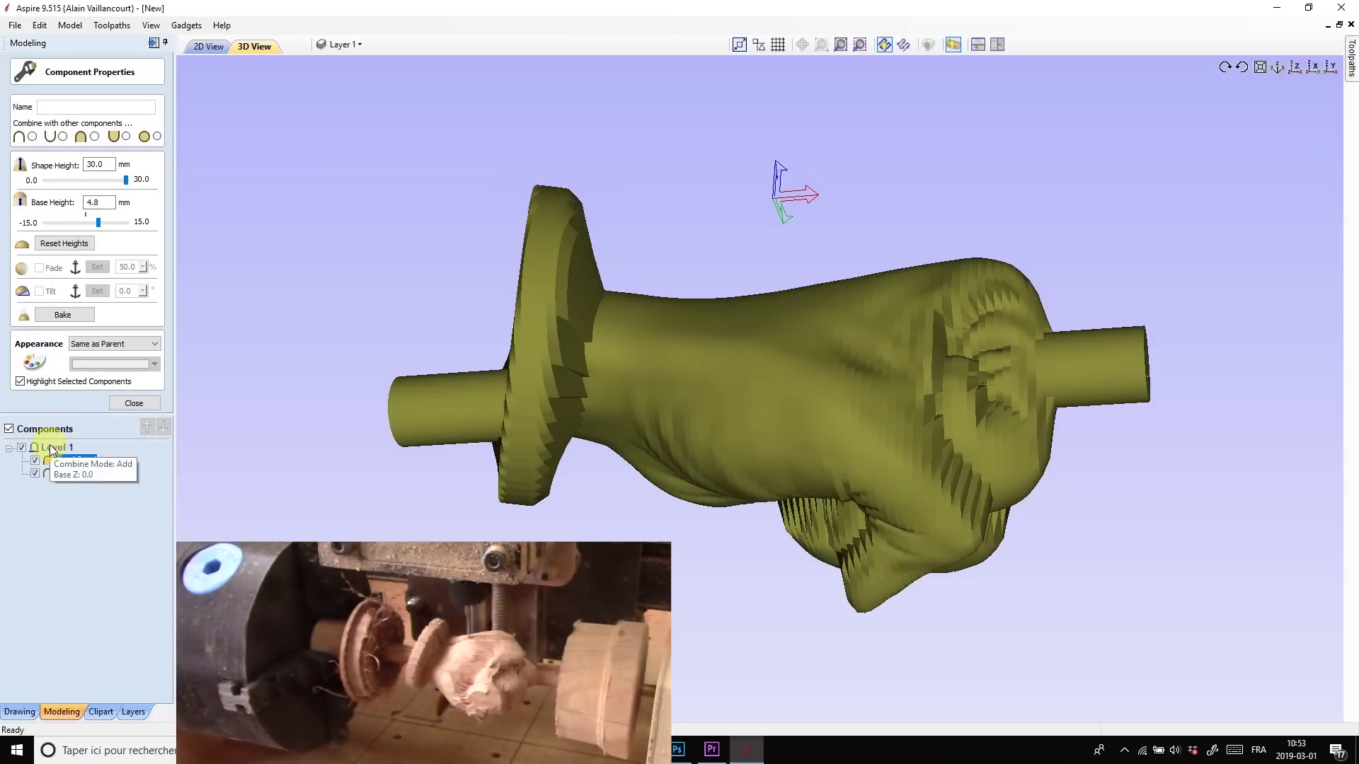
Group hand-fist-1 and the Zero Plane into 'Zero Plane - Group', then begin a component import
right_click(74, 467)
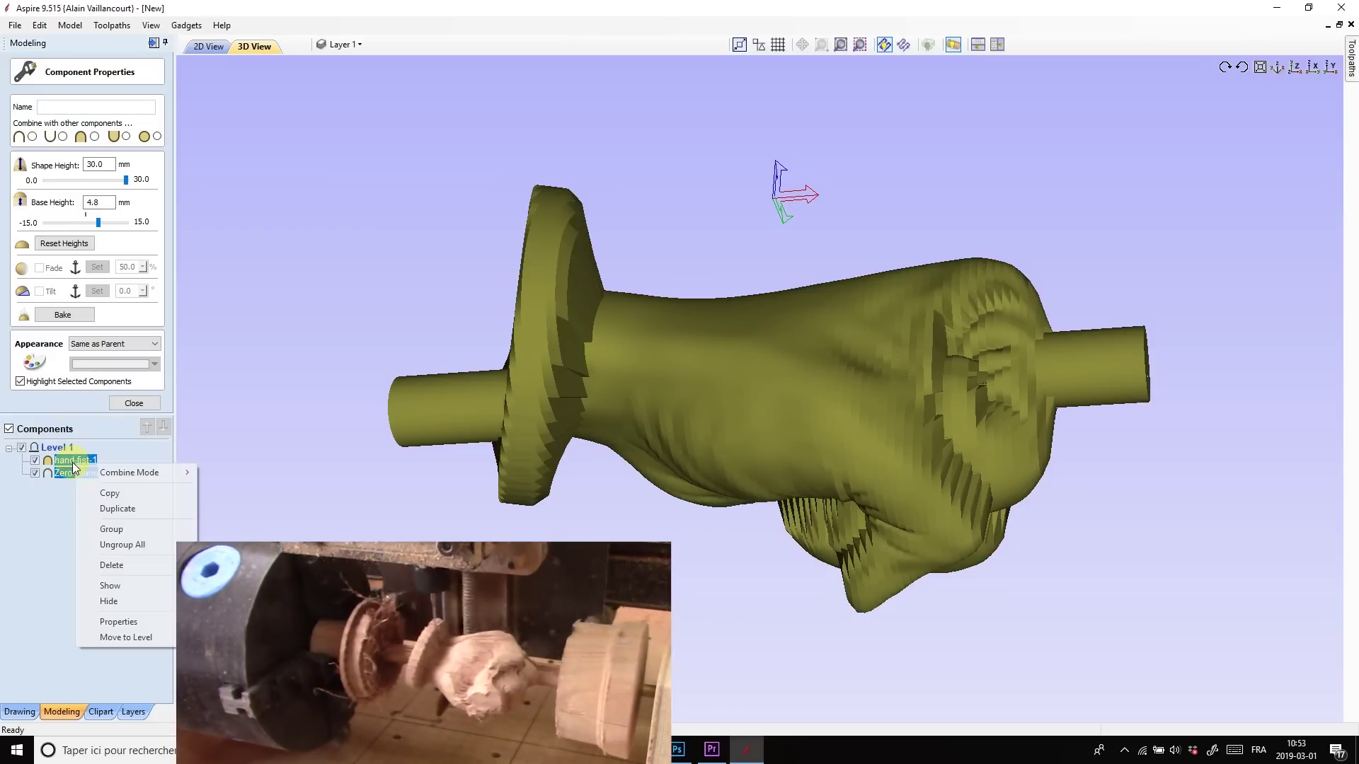
click(128, 530)
drag(180, 449, 750, 485)
click(131, 405)
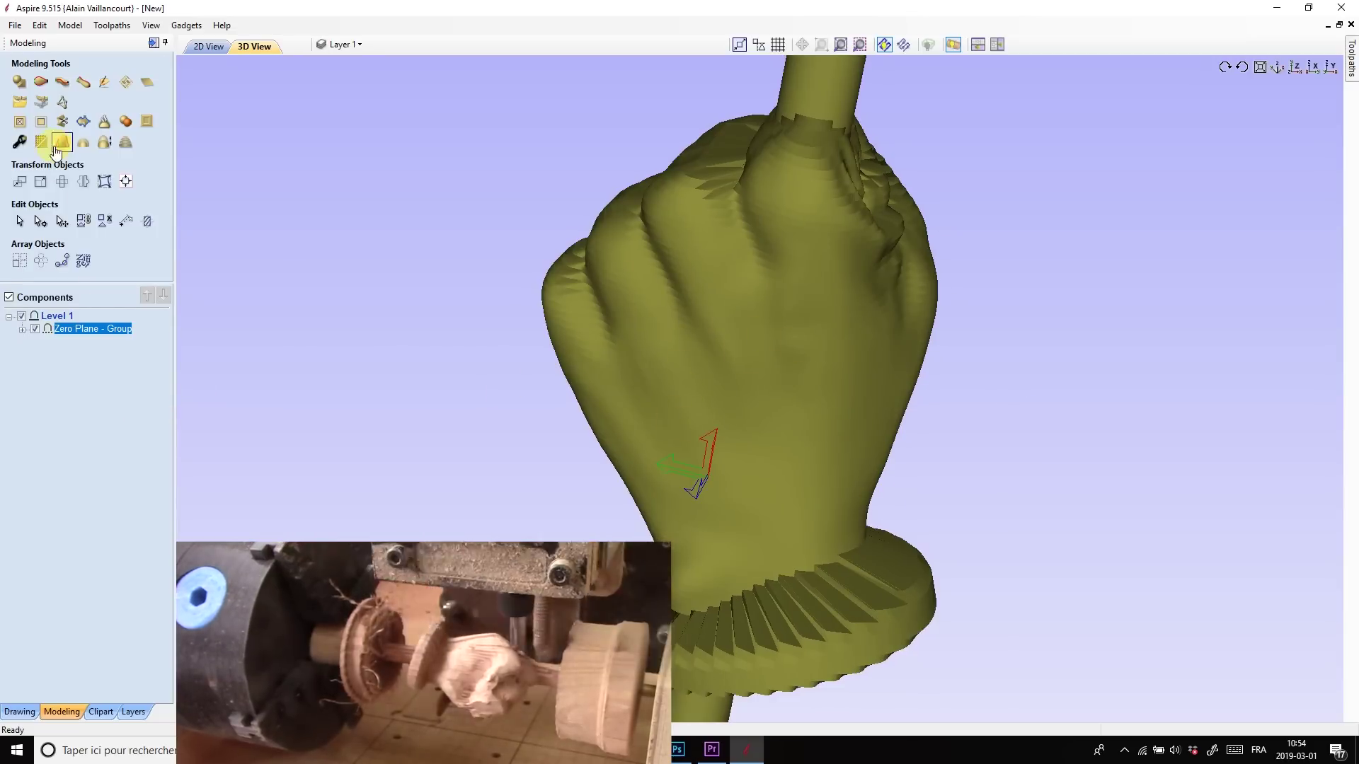
click(51, 141)
Import the '3d logo l'gosseux d'bois V9.5' file, shrink it to about 90 mm, rotate it diagonally, and move it onto the fist
click(333, 130)
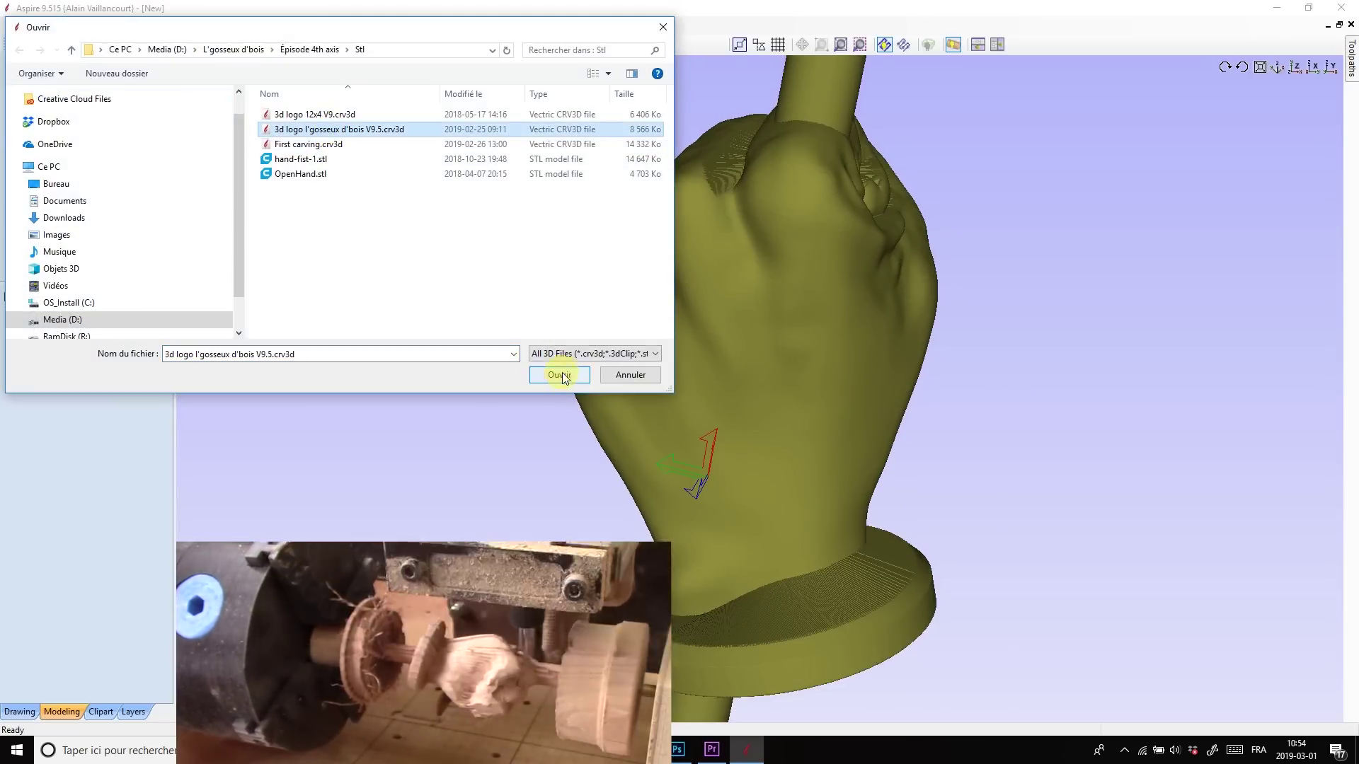
click(559, 375)
drag(1310, 205, 924, 337)
scroll(923, 336, up, 2)
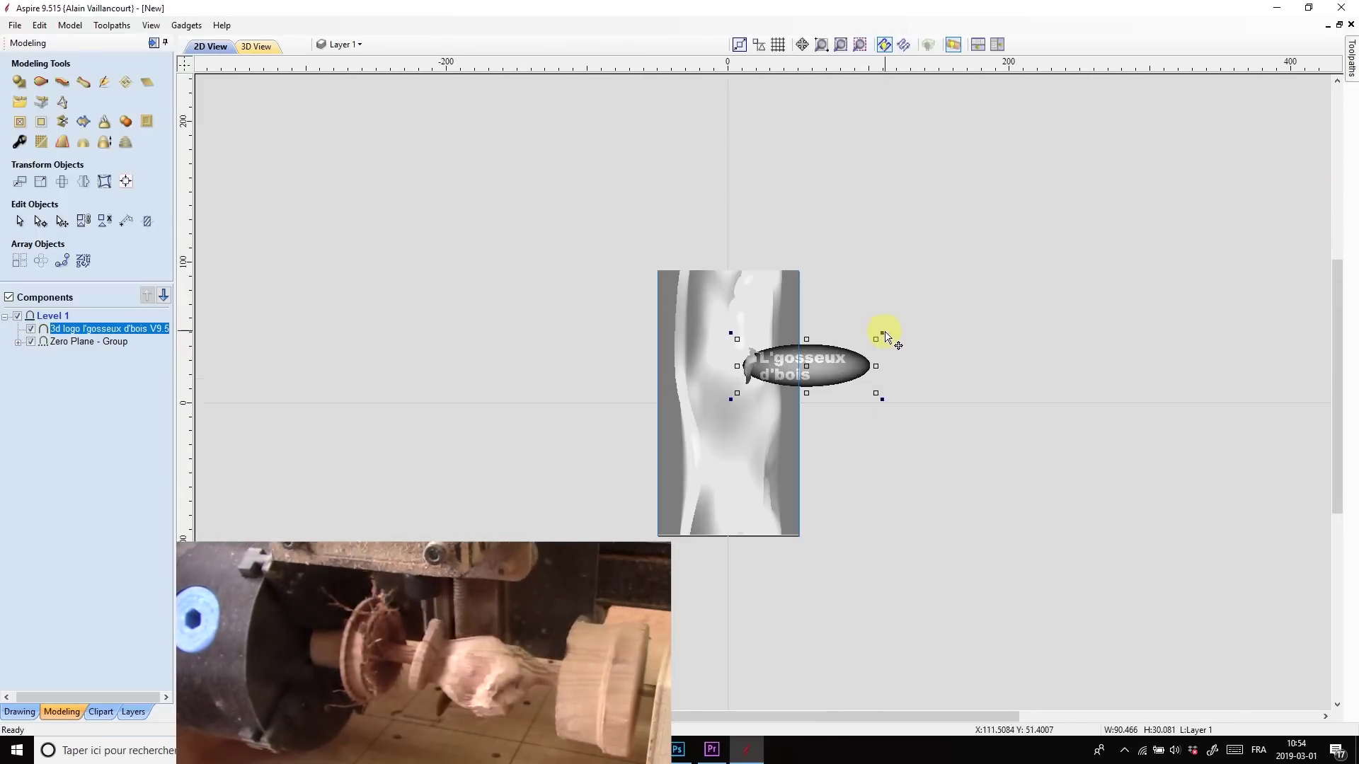
click(901, 382)
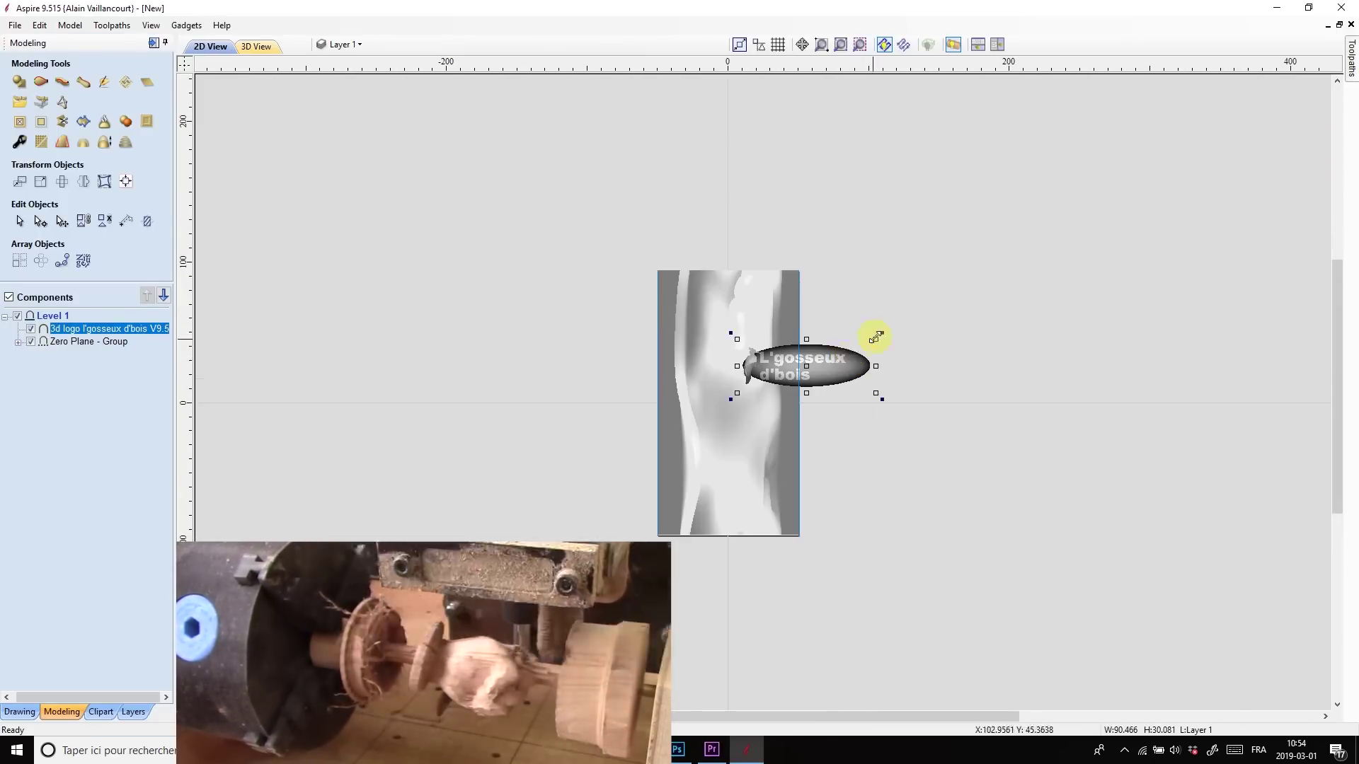
drag(881, 331, 856, 442)
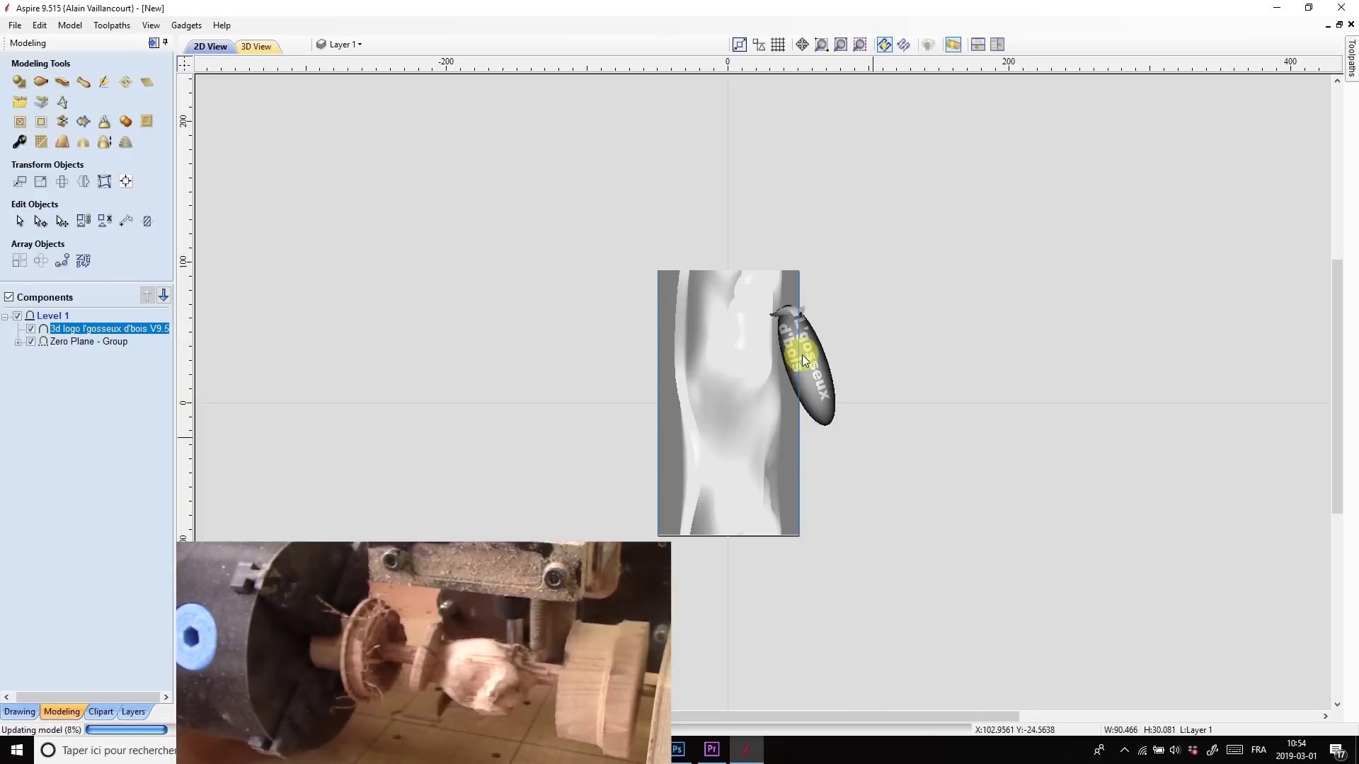
drag(801, 354, 736, 407)
In tiled 2D/3D views, shrink the logo slightly to fit the fist, 3.6 mm high on 1.5 mm base
scroll(774, 425, up, 2)
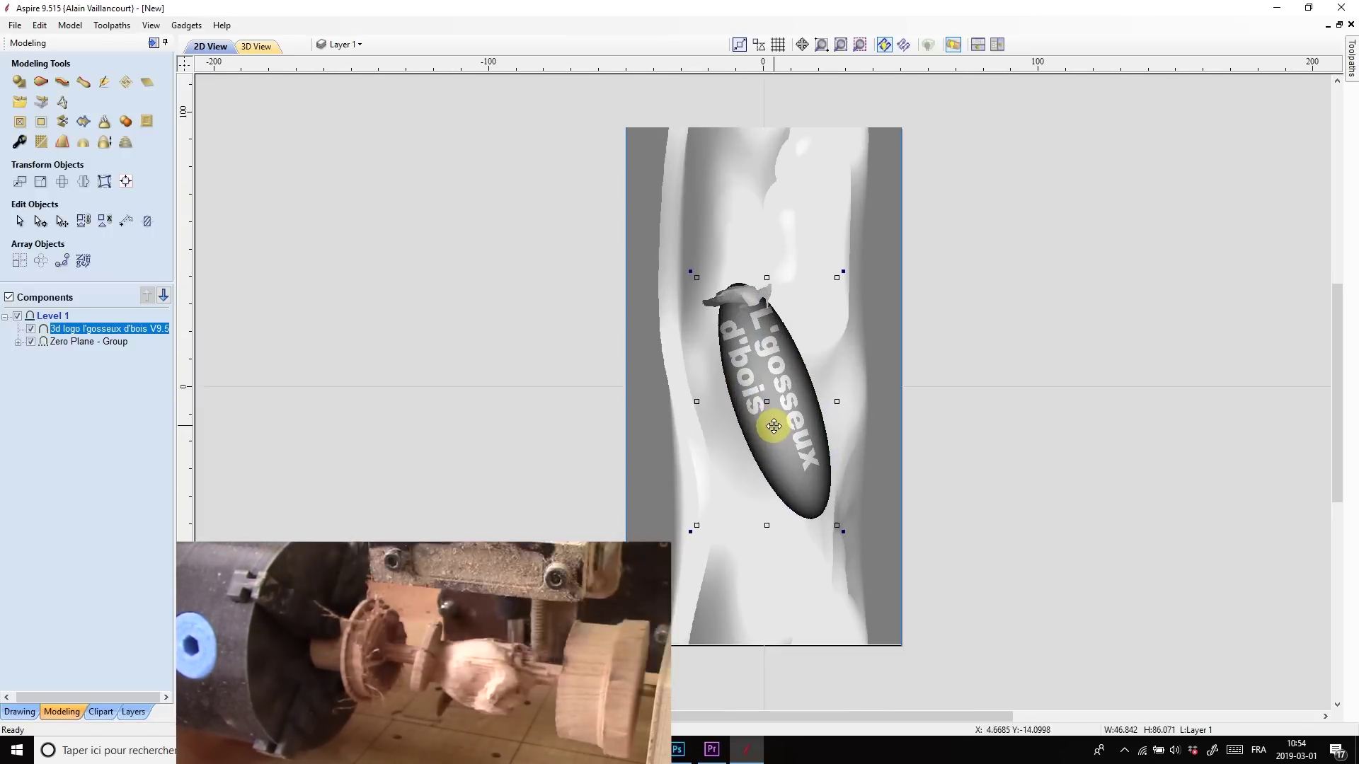
click(998, 44)
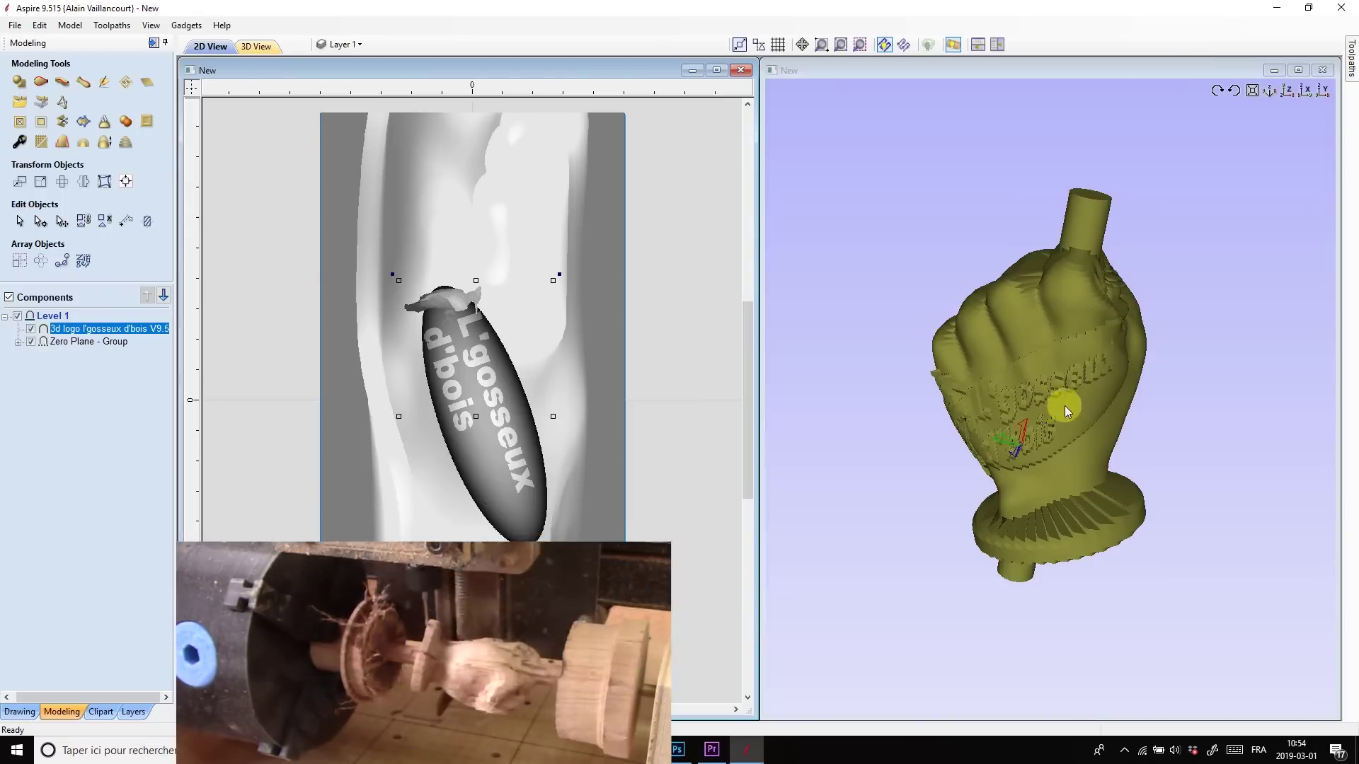
click(373, 268)
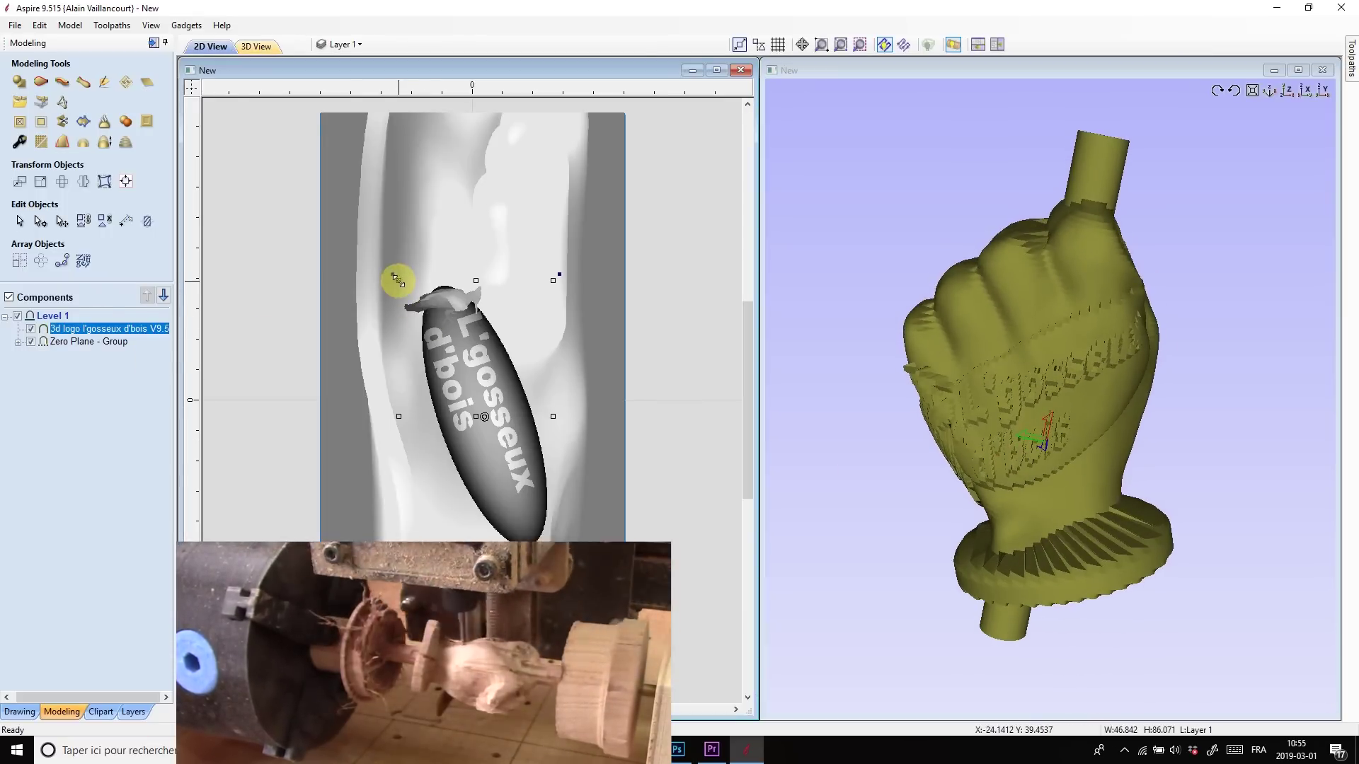
drag(398, 280, 425, 295)
double_click(518, 491)
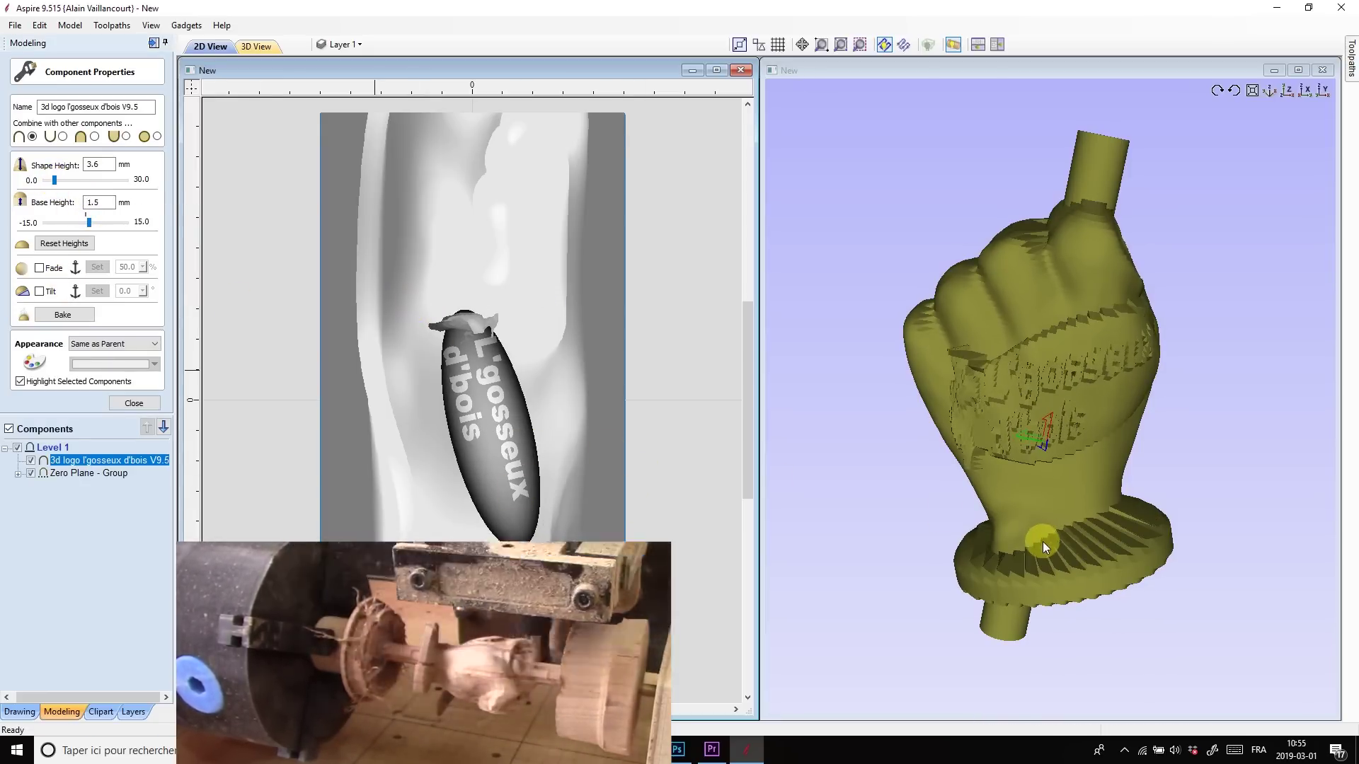
key(F3)
drag(1088, 518, 786, 435)
click(1351, 60)
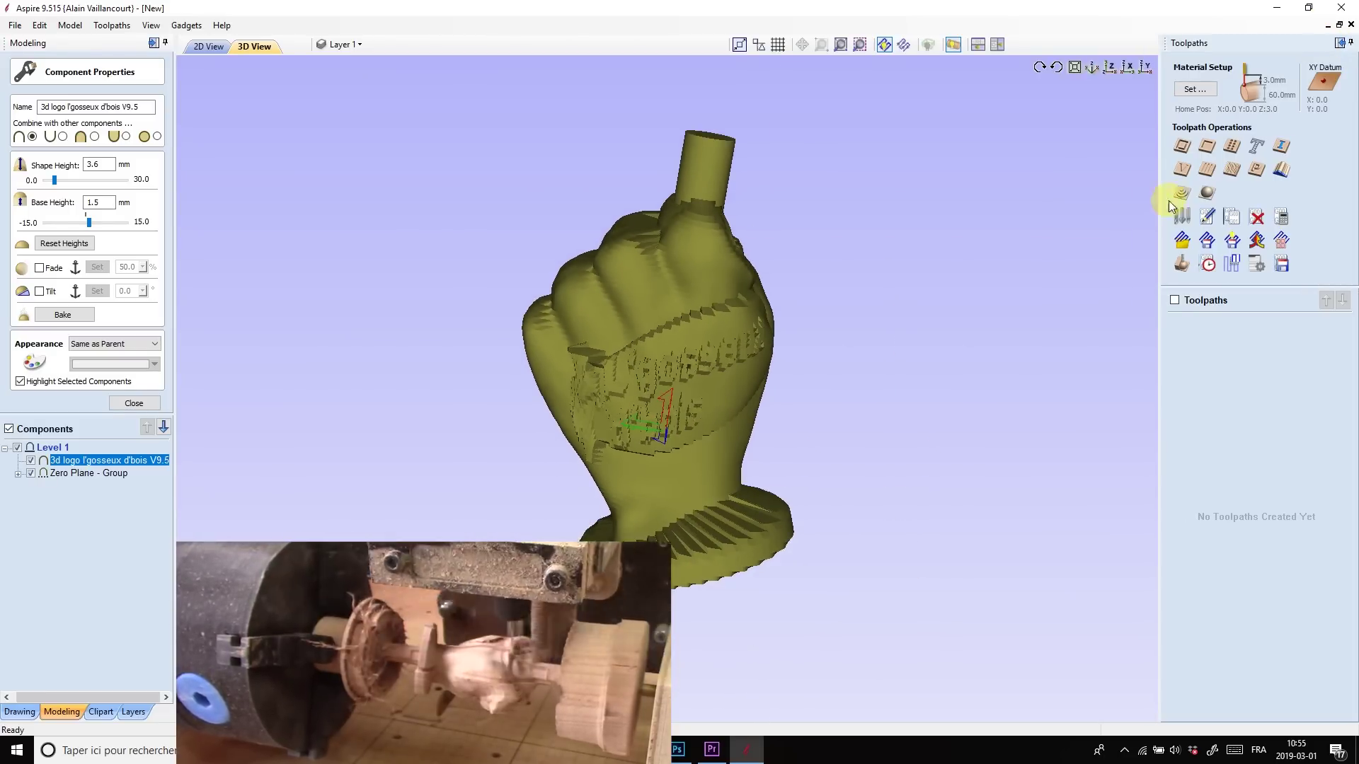
Create 3D Roughing 1 with the 0.25 inch end mill and simulate it in walnut
click(1182, 192)
click(1263, 118)
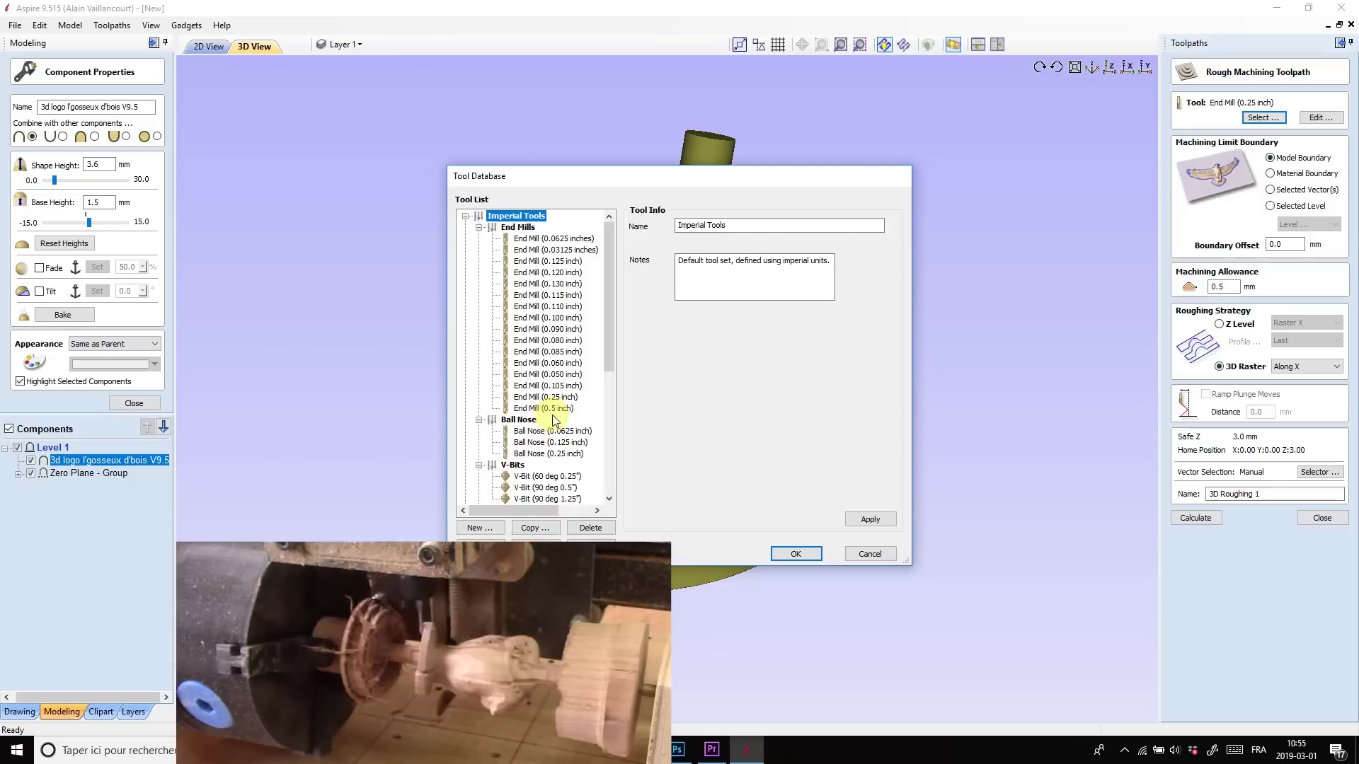
click(564, 397)
click(797, 553)
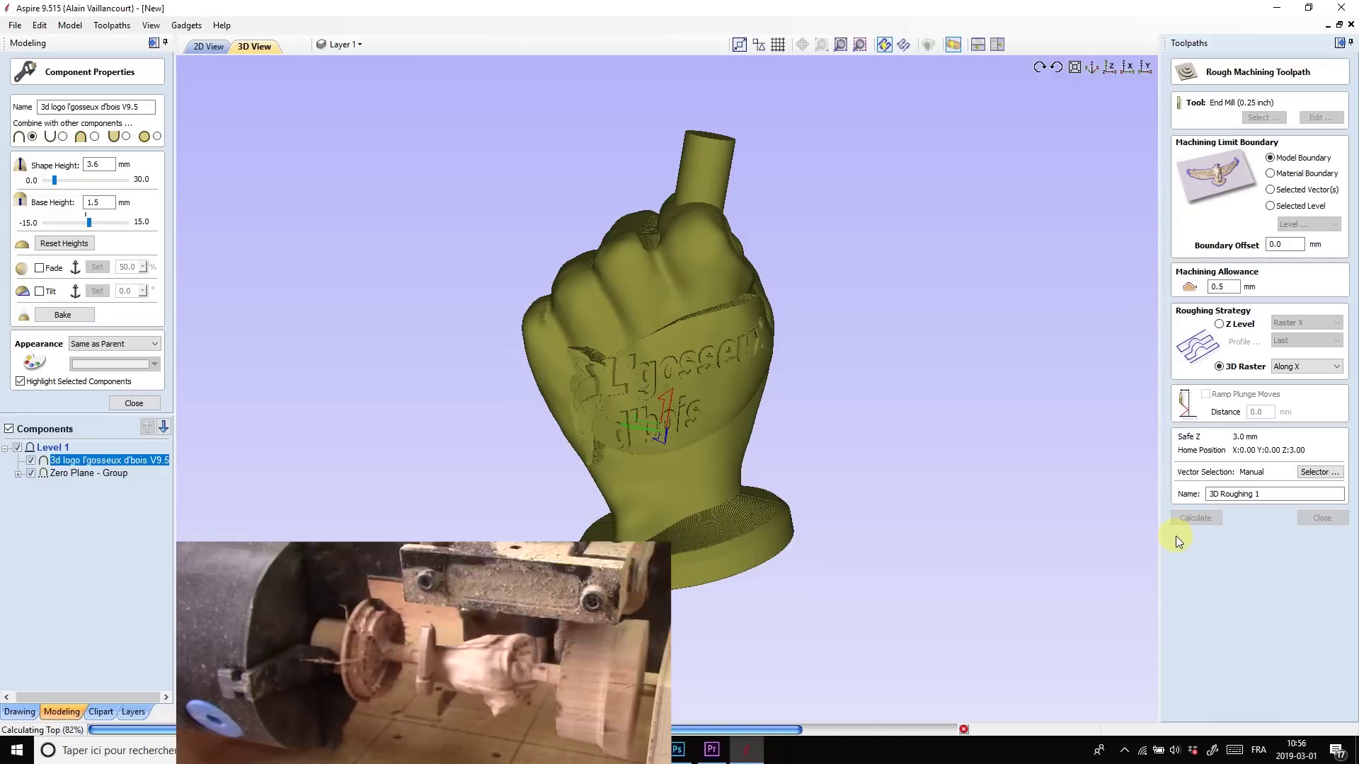
click(1259, 302)
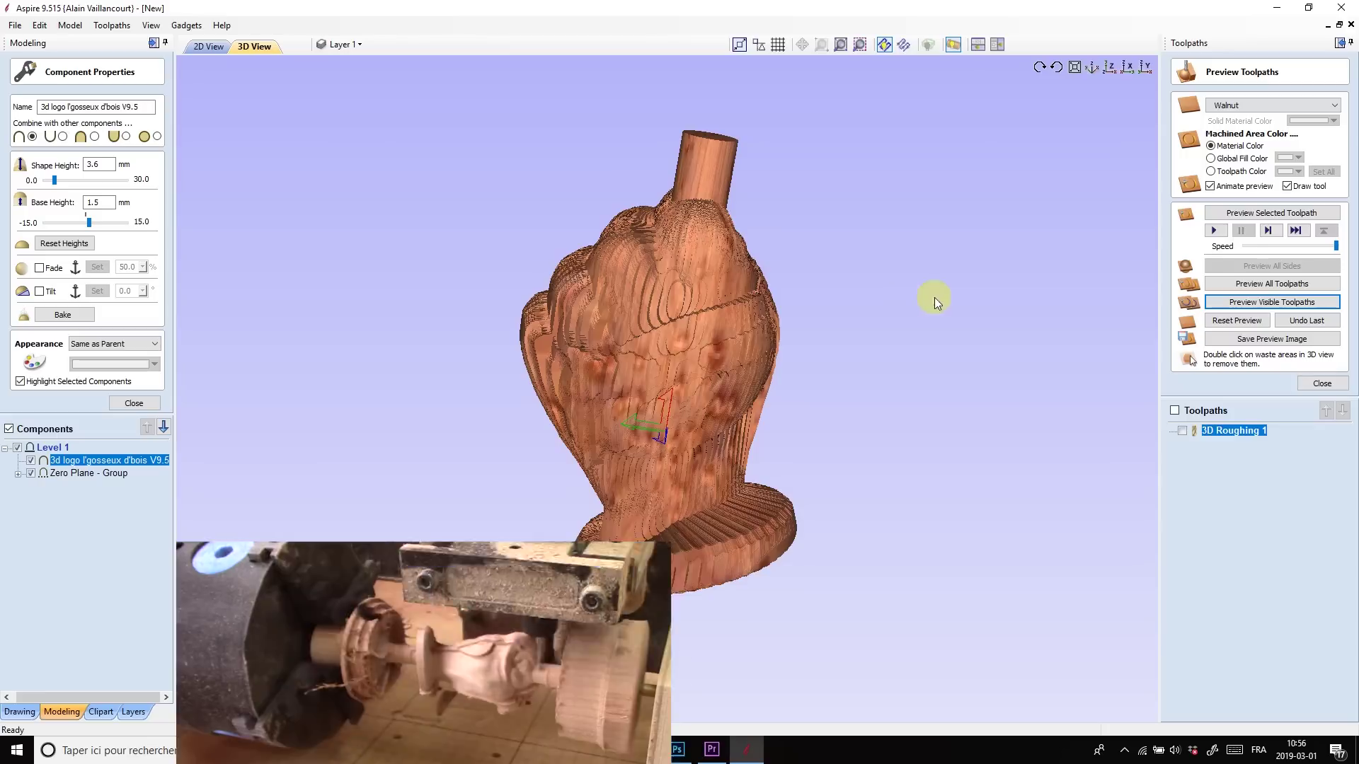
click(1322, 384)
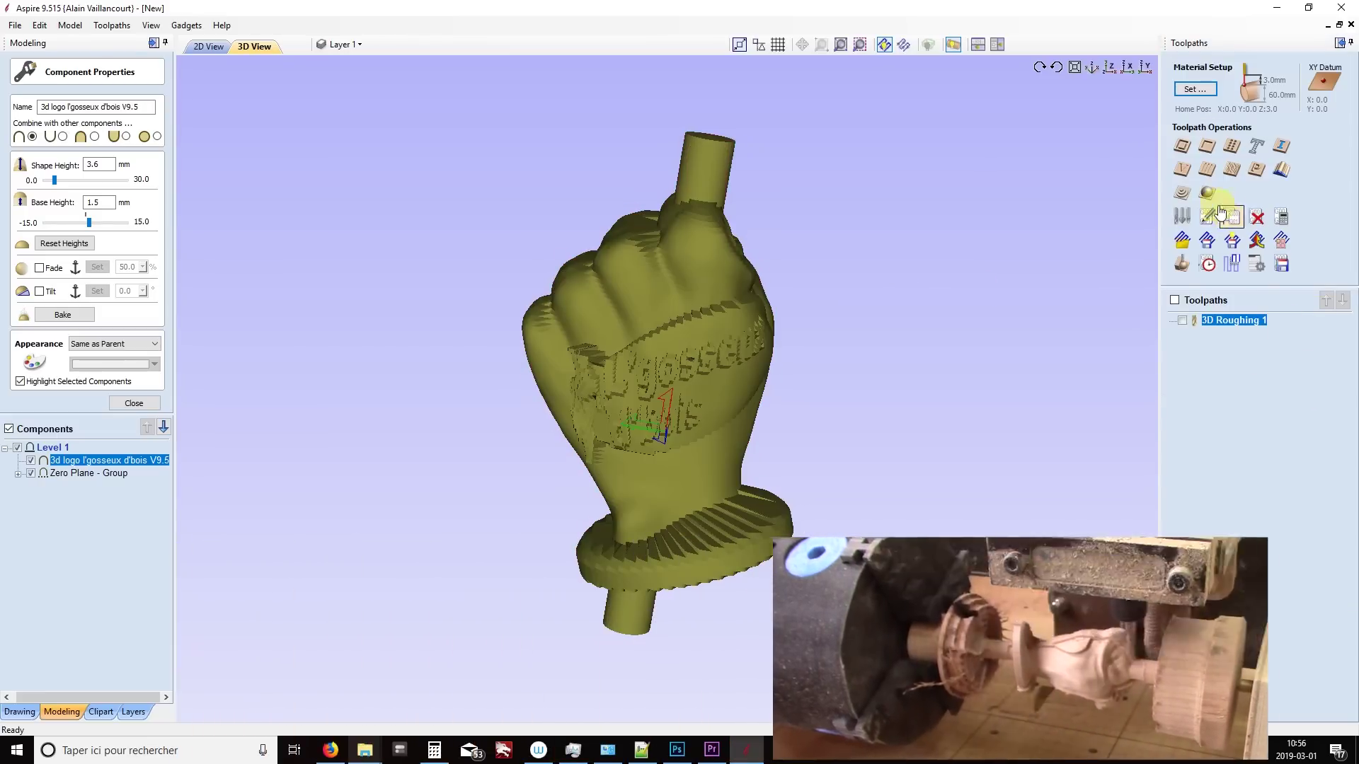
Set up 3D Finish 2: 0.0625 inch end mill, raster strategy, Selected Vector(s) boundary, then go to 2D view
click(1208, 196)
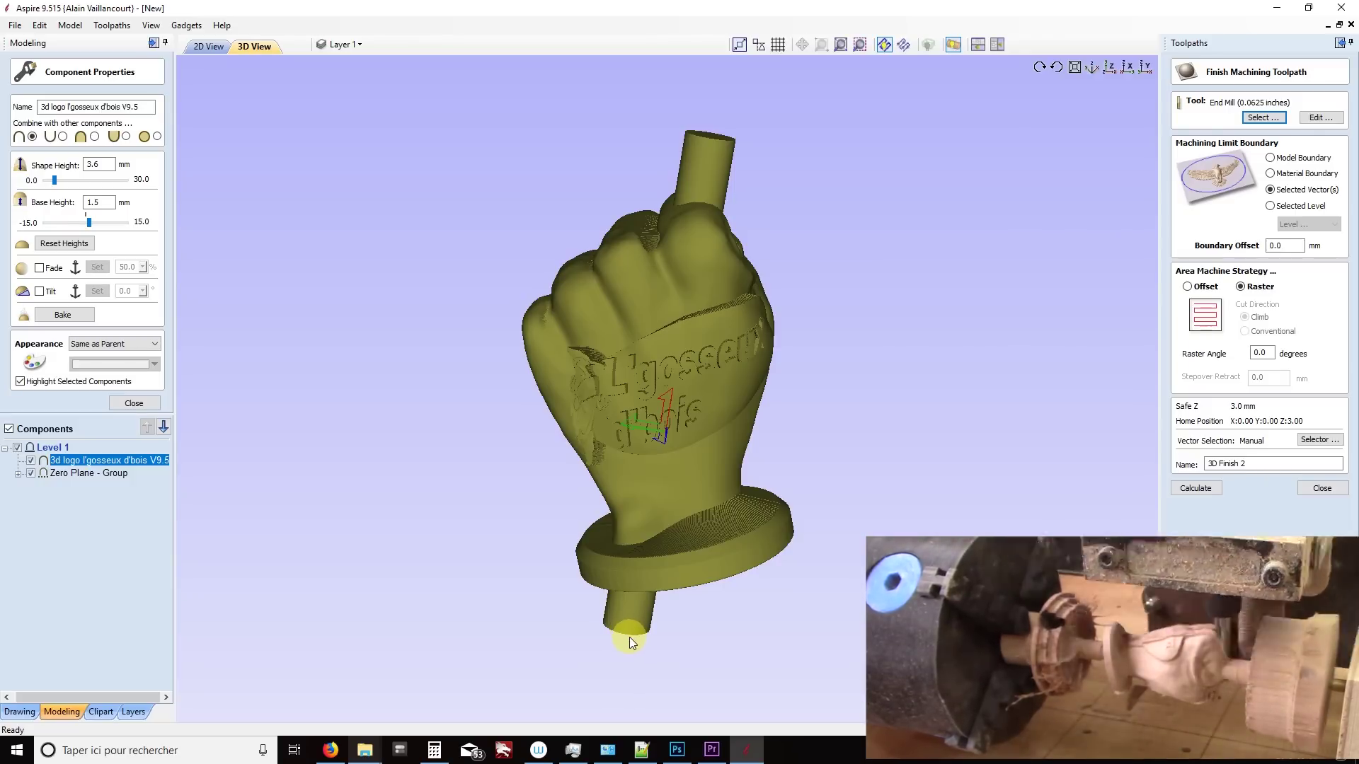
click(21, 712)
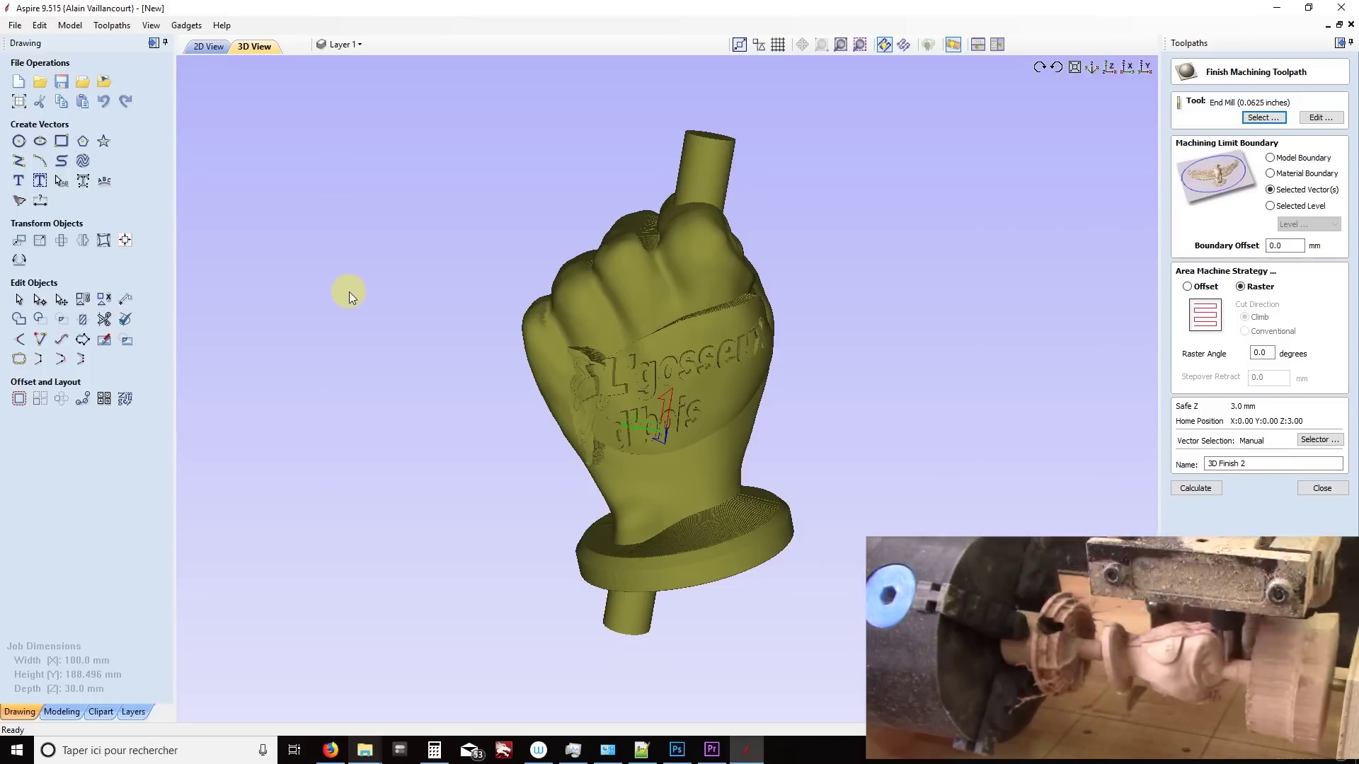
click(209, 47)
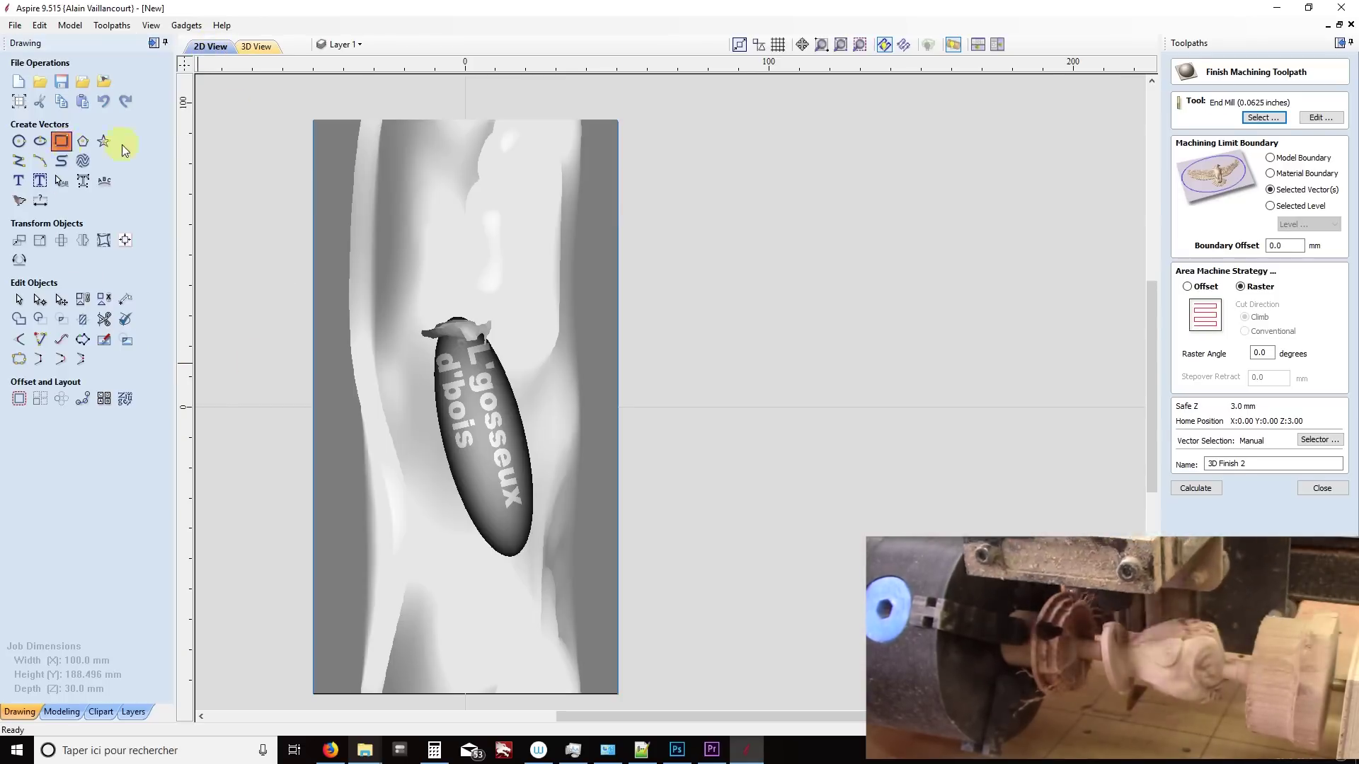
Draw an 81 × 193 mm boundary, calculate 3D Finish 2, and inspect the logo-bearing fist in walnut
drag(597, 709, 588, 707)
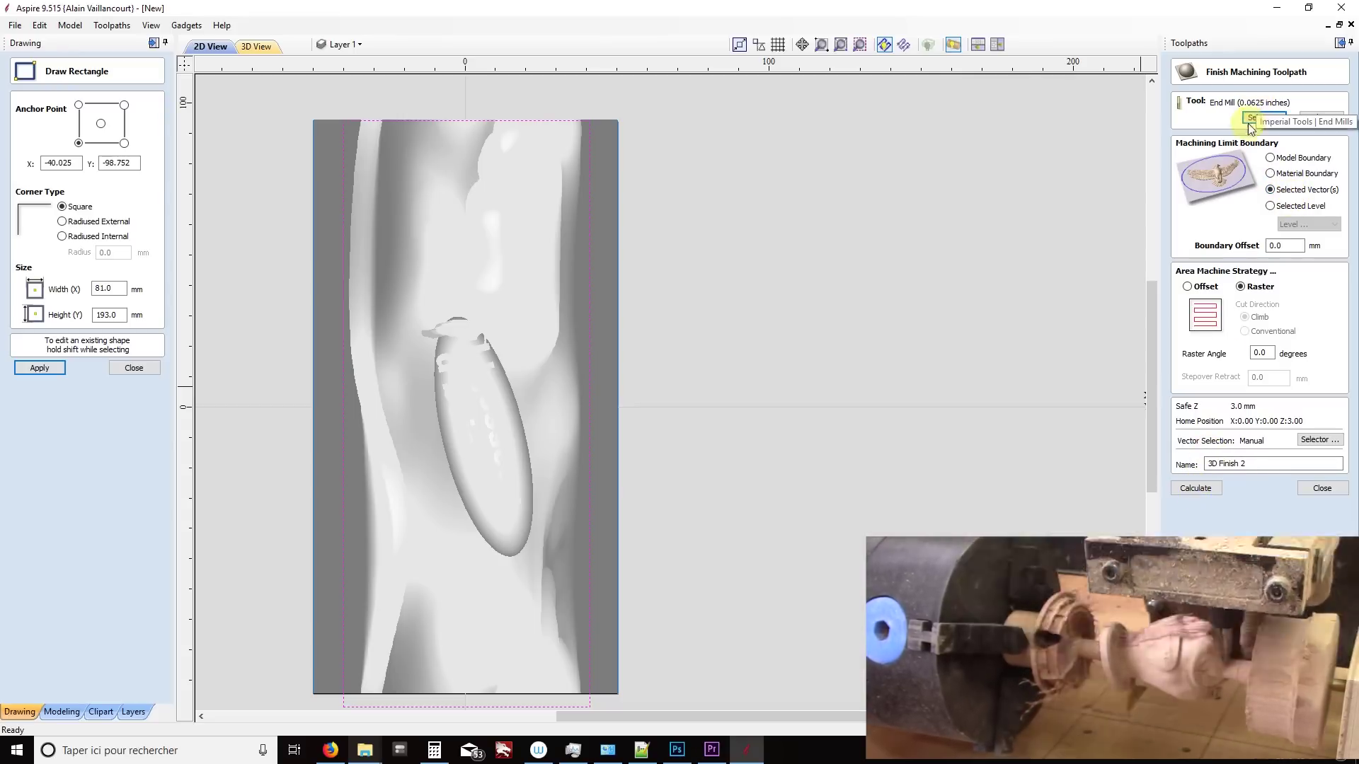
click(1195, 488)
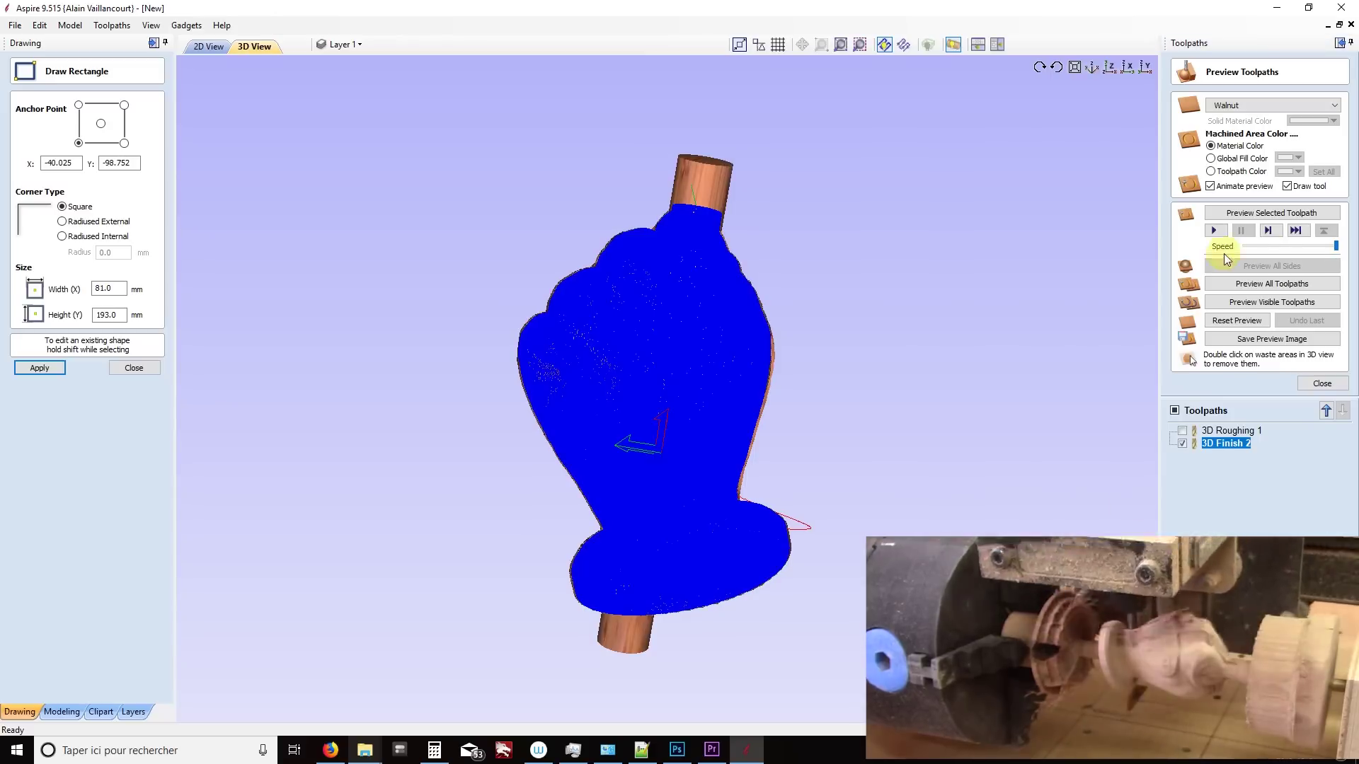
click(1267, 303)
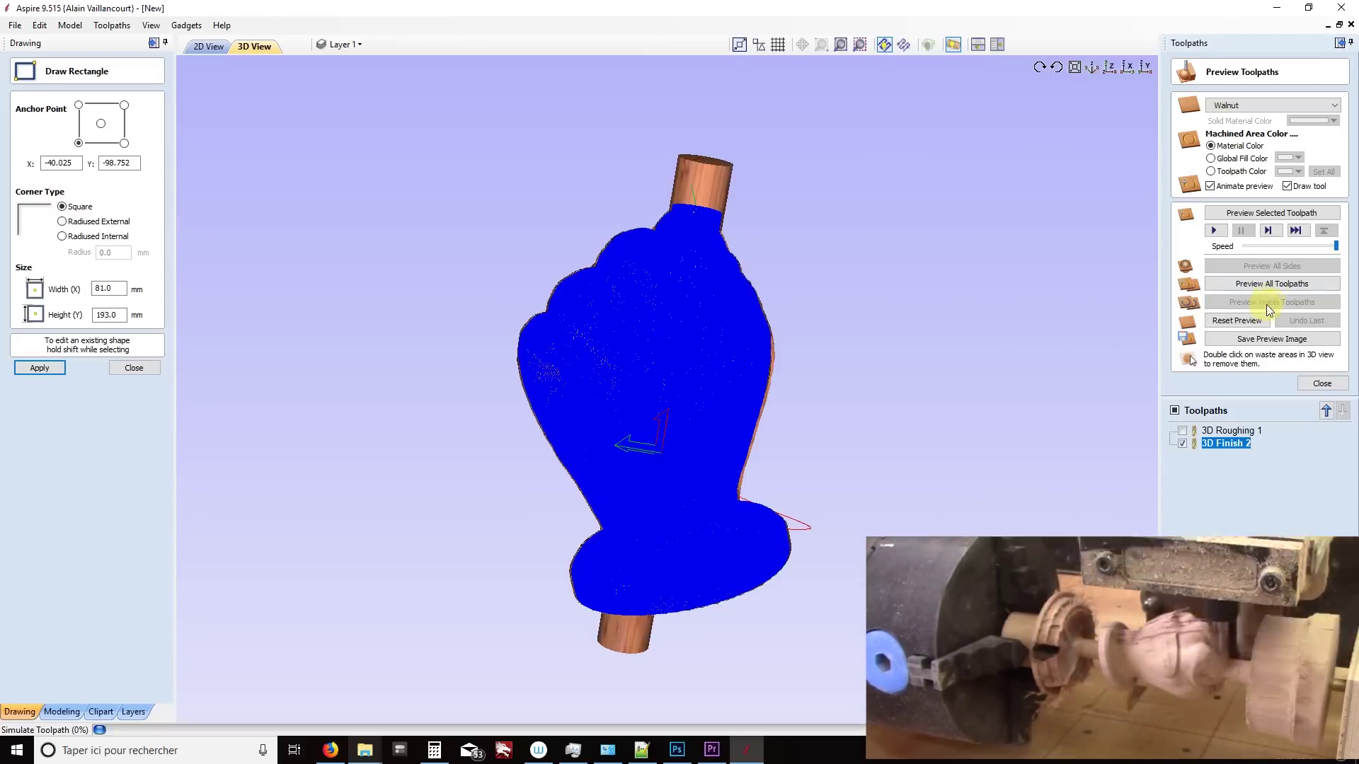
click(1166, 400)
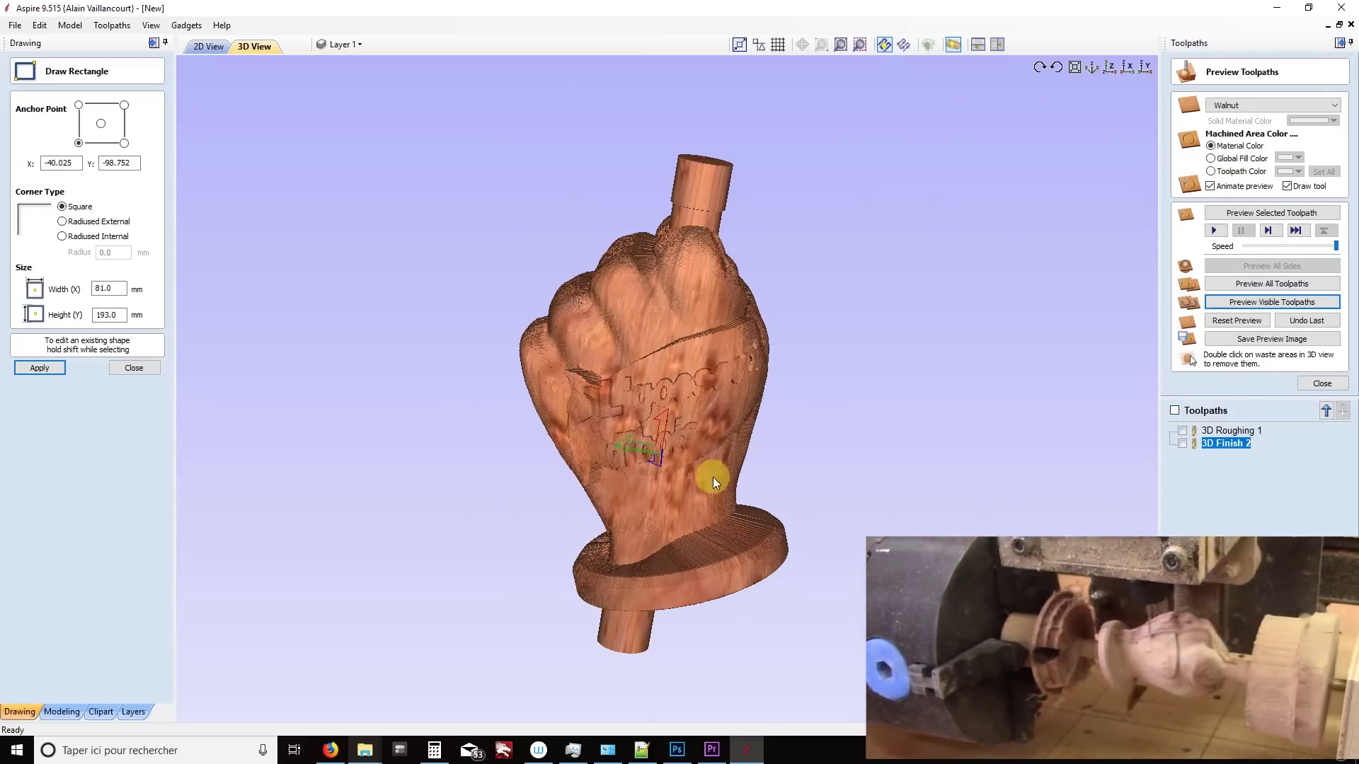
drag(671, 532, 604, 576)
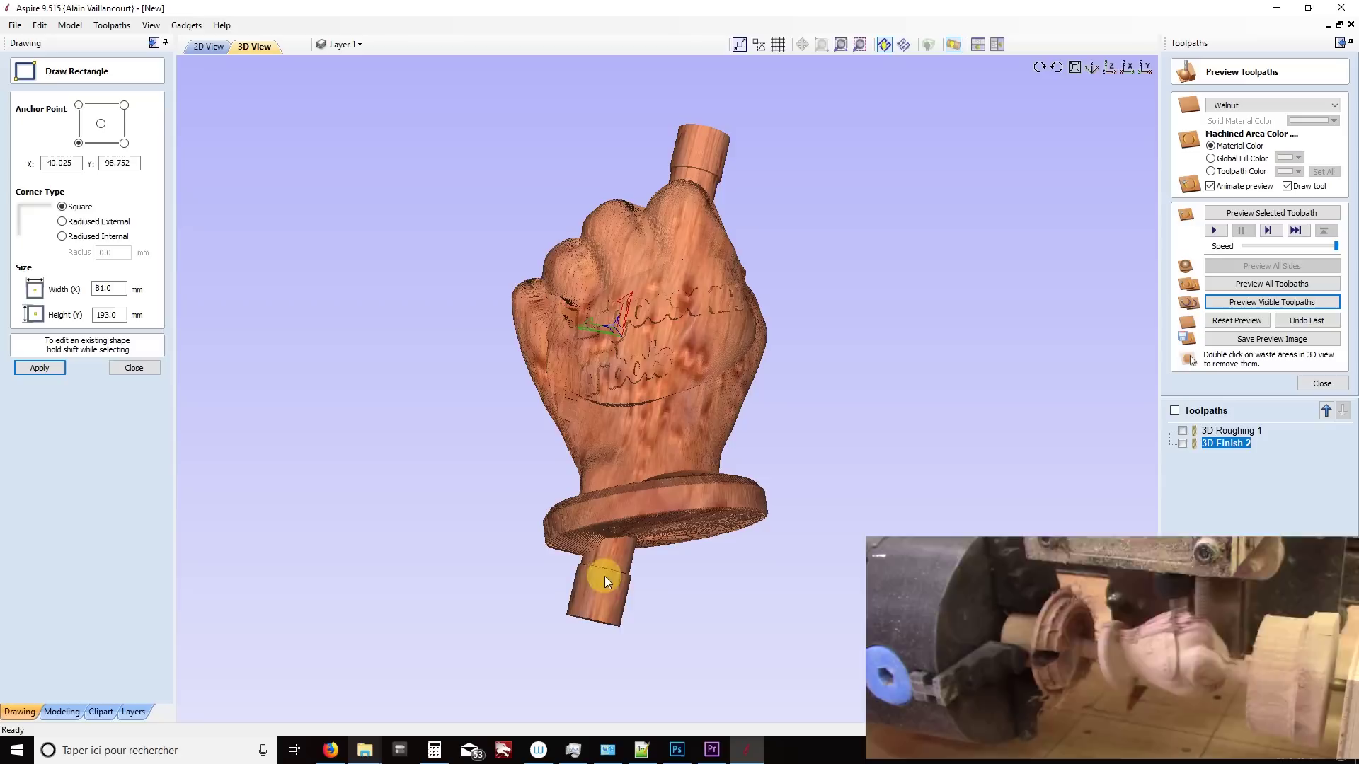